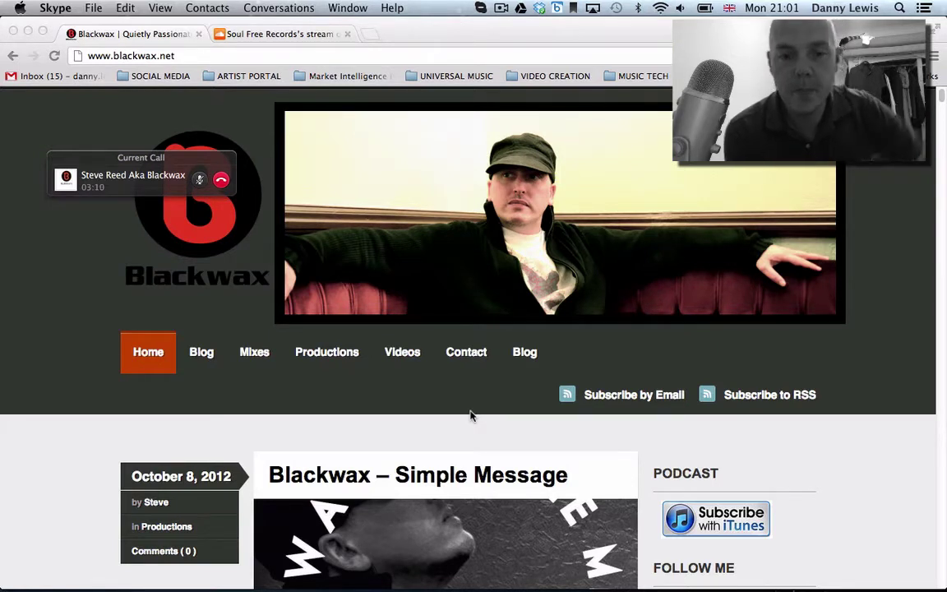
Step: Browse the Blackwax home page down to the embedded player in the Simple Message post
scroll(470, 415, down, 1)
scroll(470, 415, down, 10)
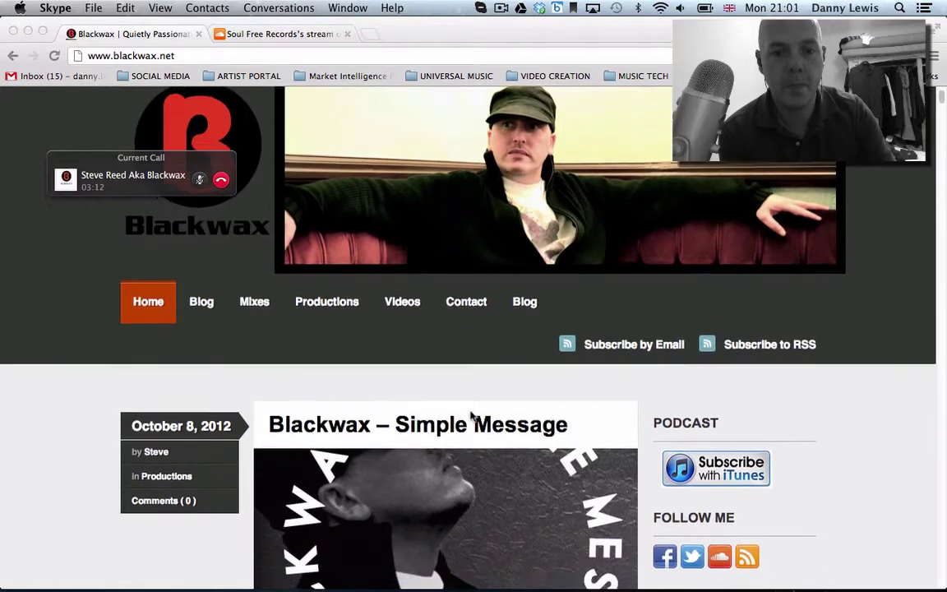
scroll(470, 415, down, 5)
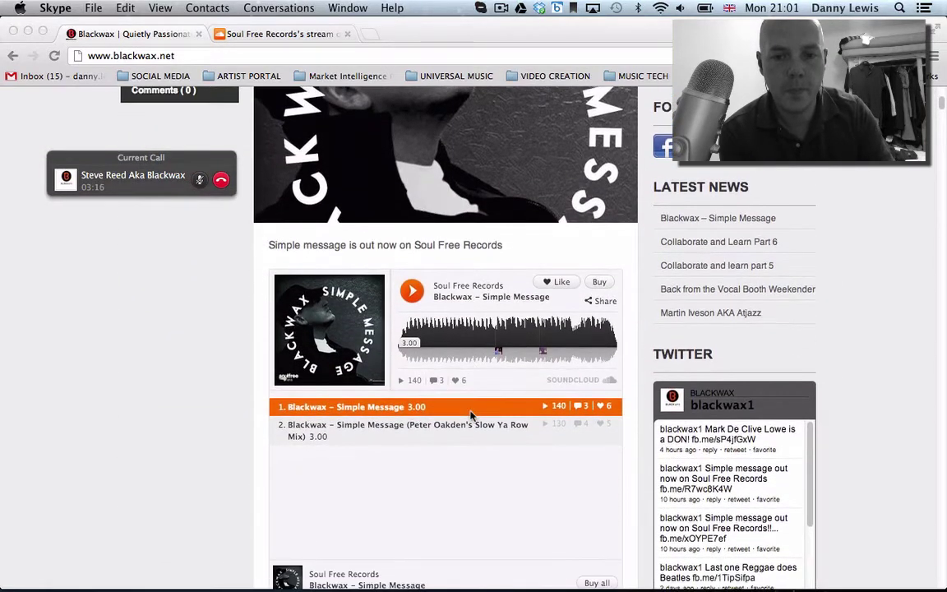
Step: Open the Blackwax - Simple Message set from the Soul Free Records SoundCloud page and start playing it
click(262, 36)
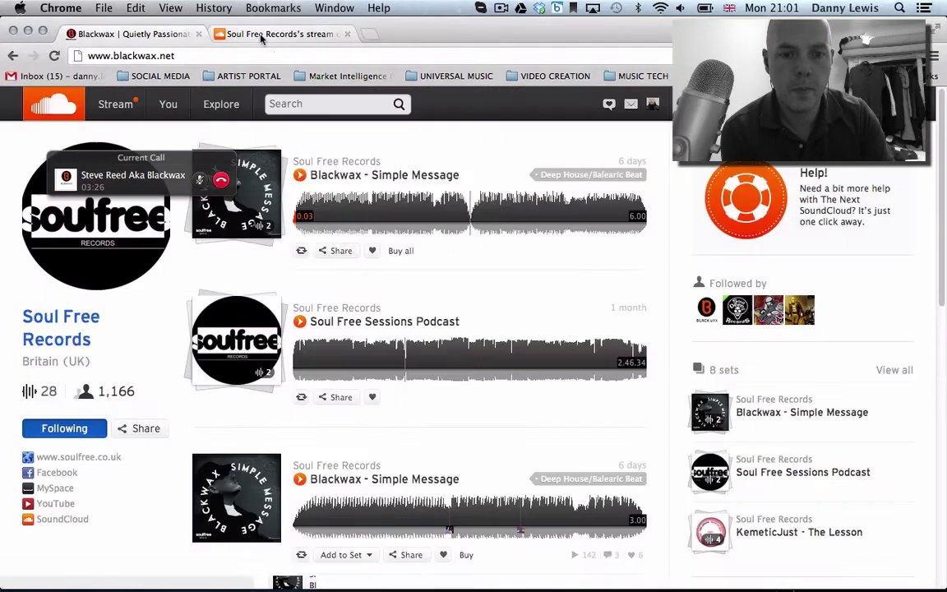
click(398, 176)
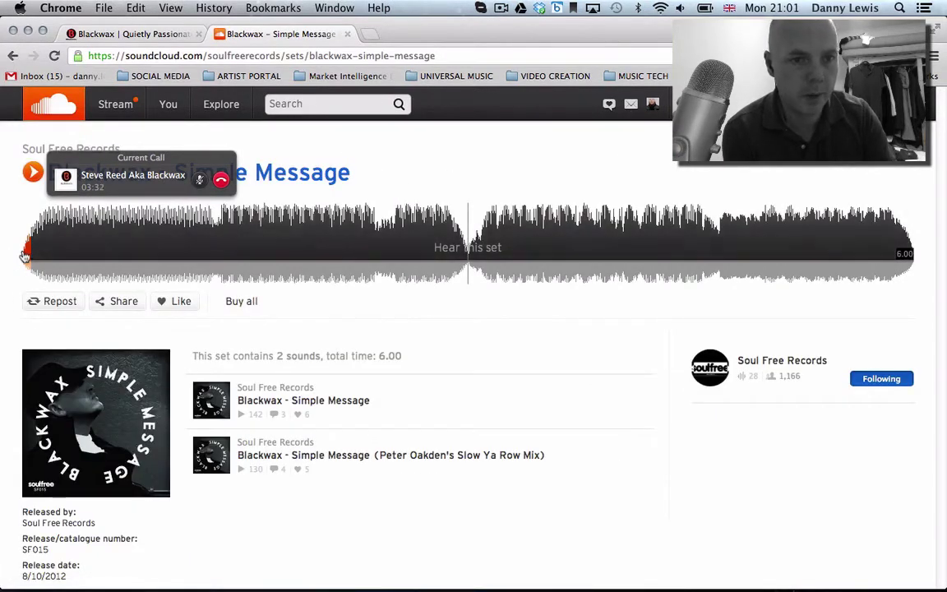
click(33, 173)
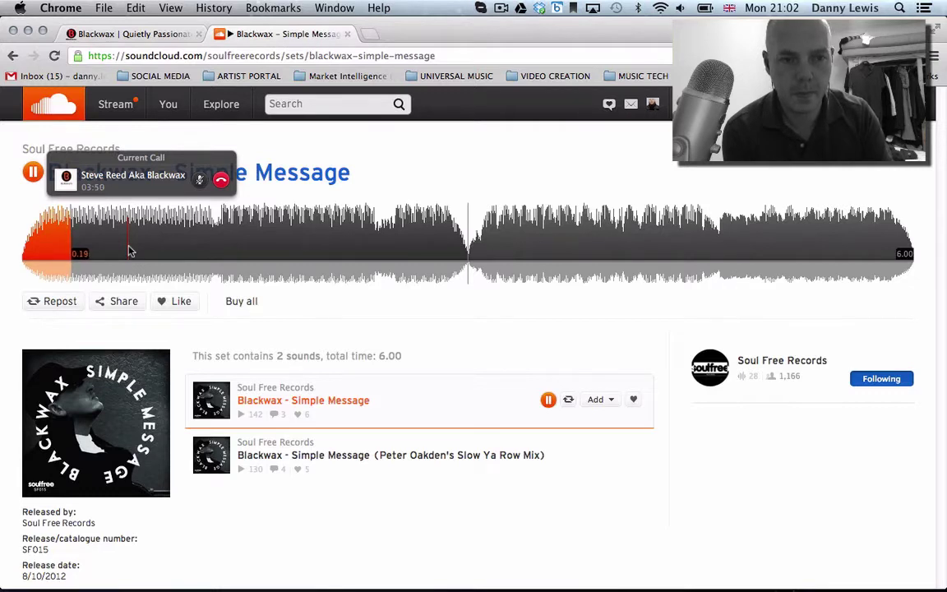
Step: Sample progressively later parts of the first Simple Message track up to about 2:25, listen on, and pause playback
click(202, 249)
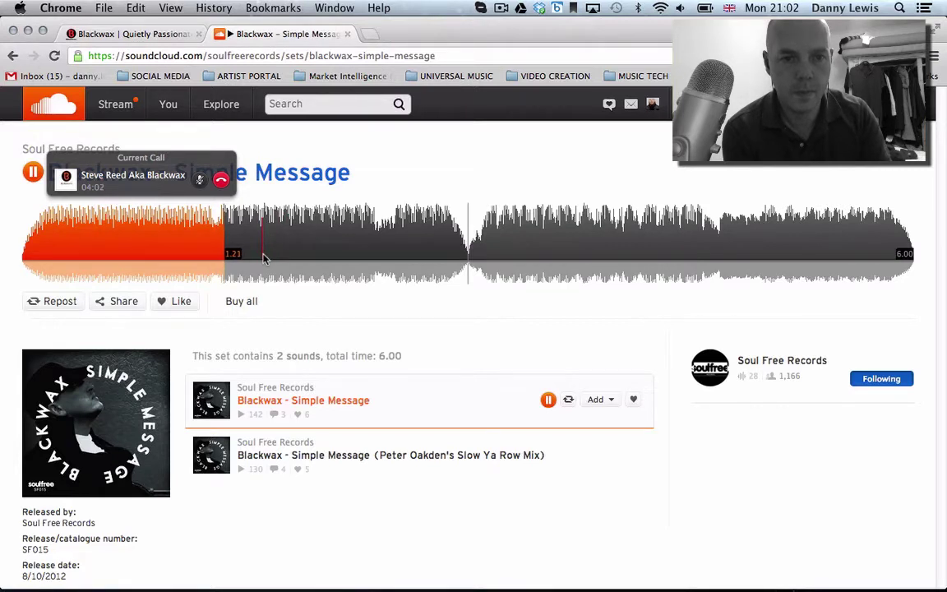
click(317, 255)
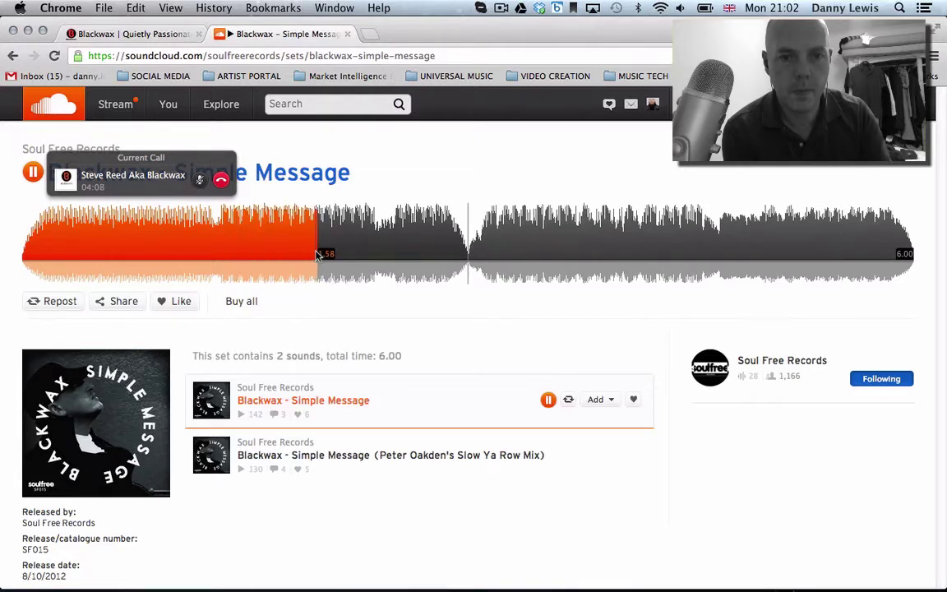
click(381, 252)
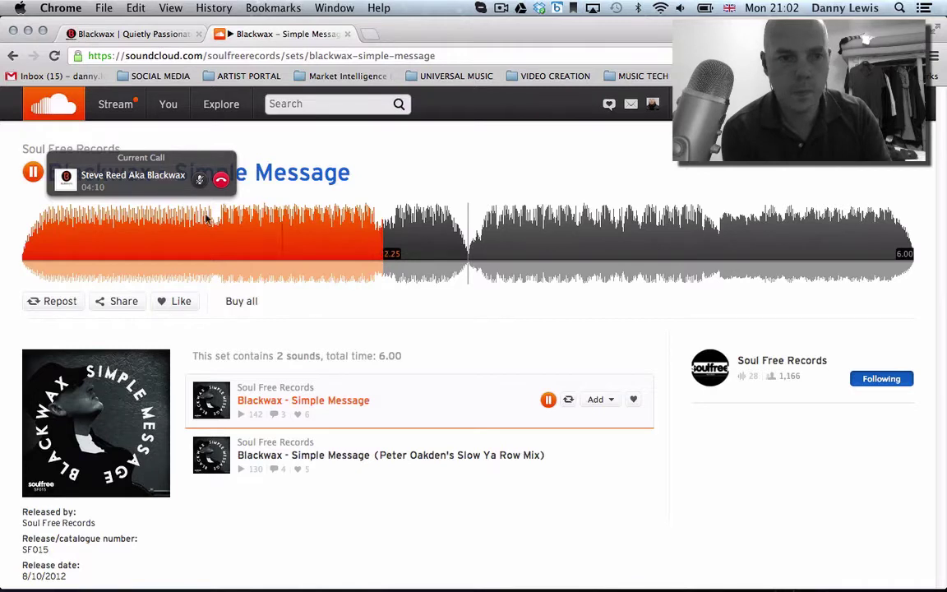
click(33, 173)
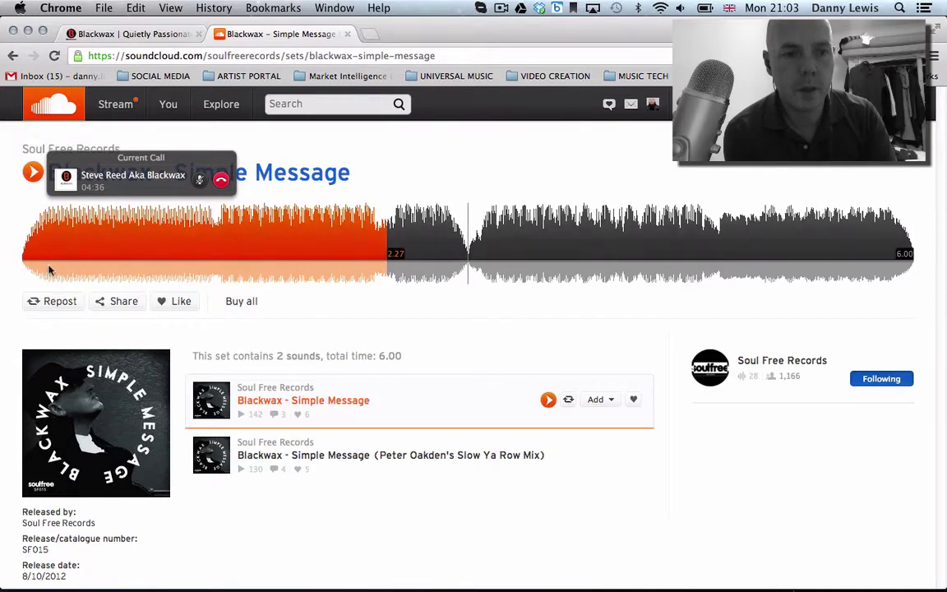
click(33, 173)
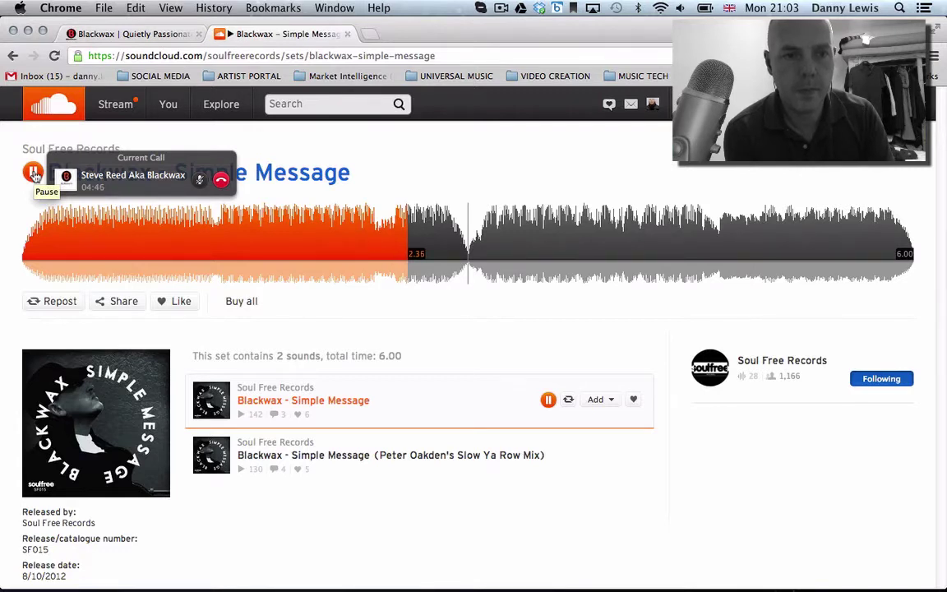
click(34, 173)
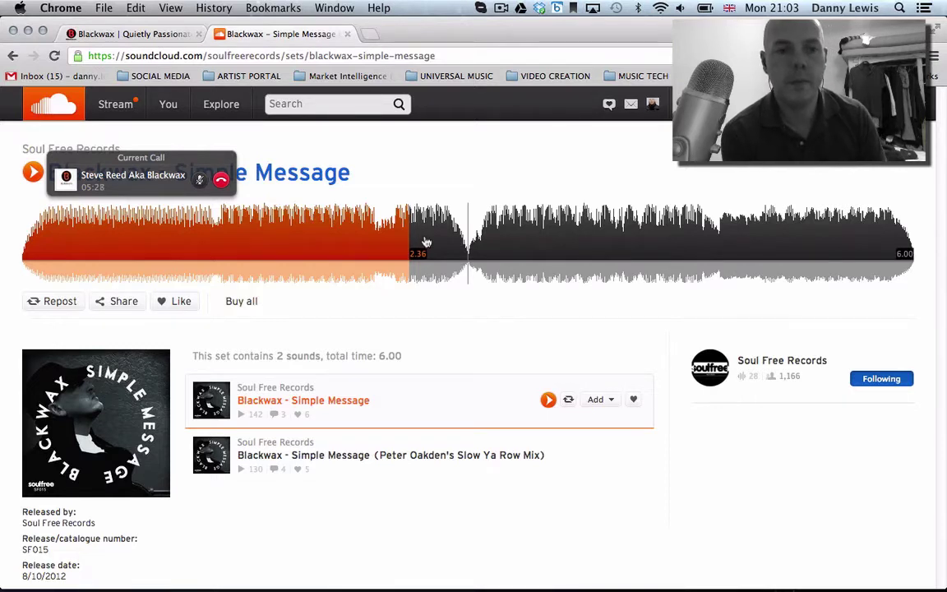
Step: Return to the Blackwax home page and switch to the collaboration project in Cubase
click(142, 39)
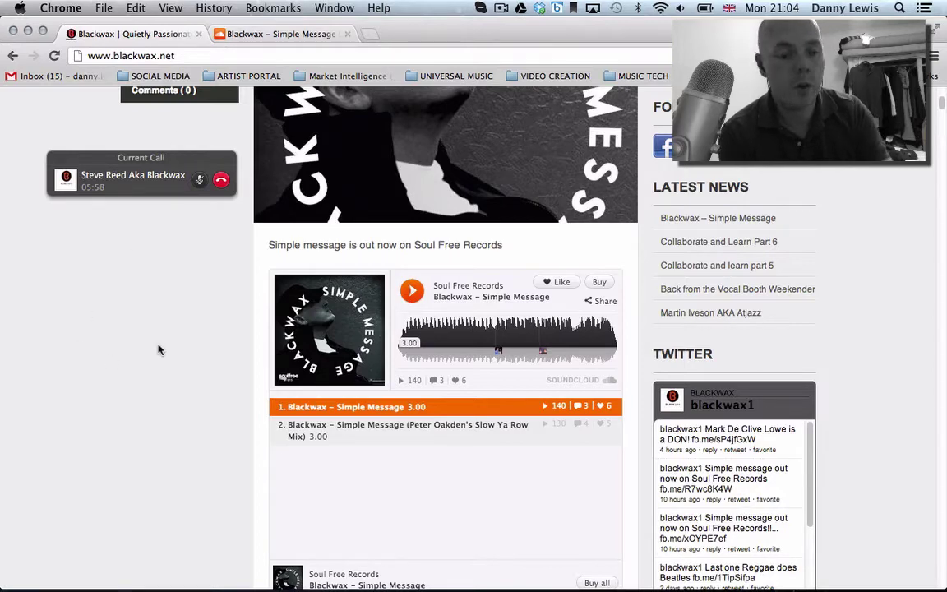
key(super+Tab)
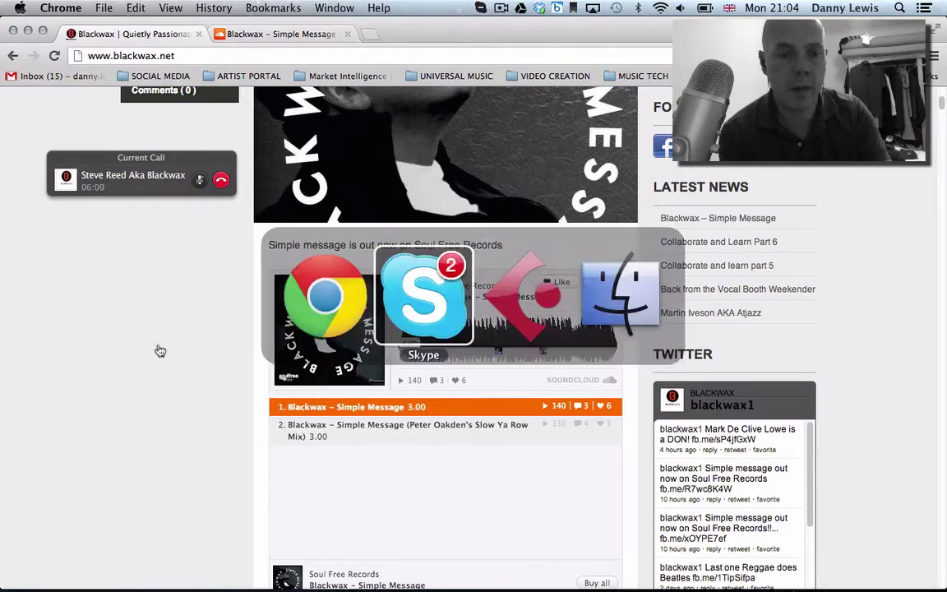
key(super+Tab)
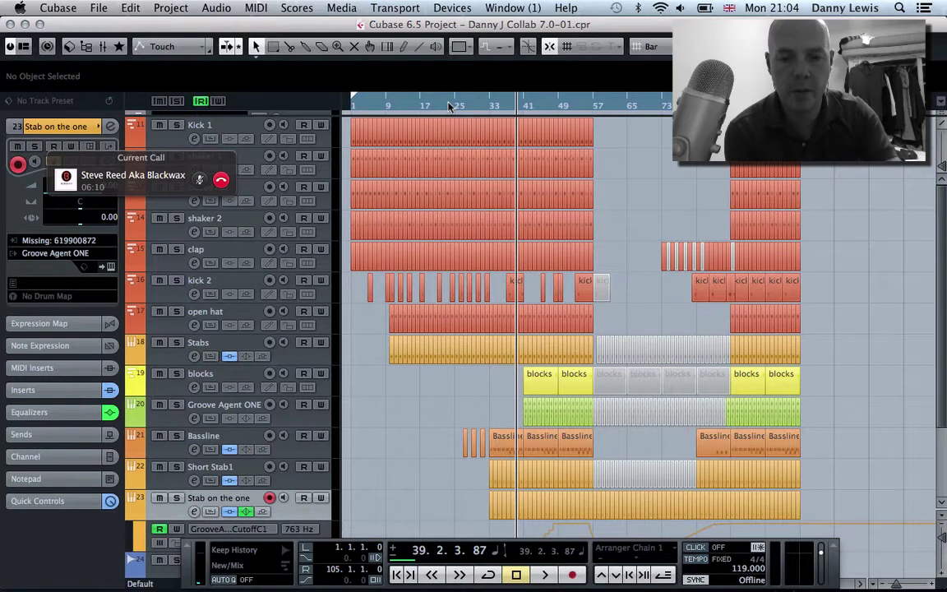
Step: Move the left locator to bar 25 of the arrangement
key(g)
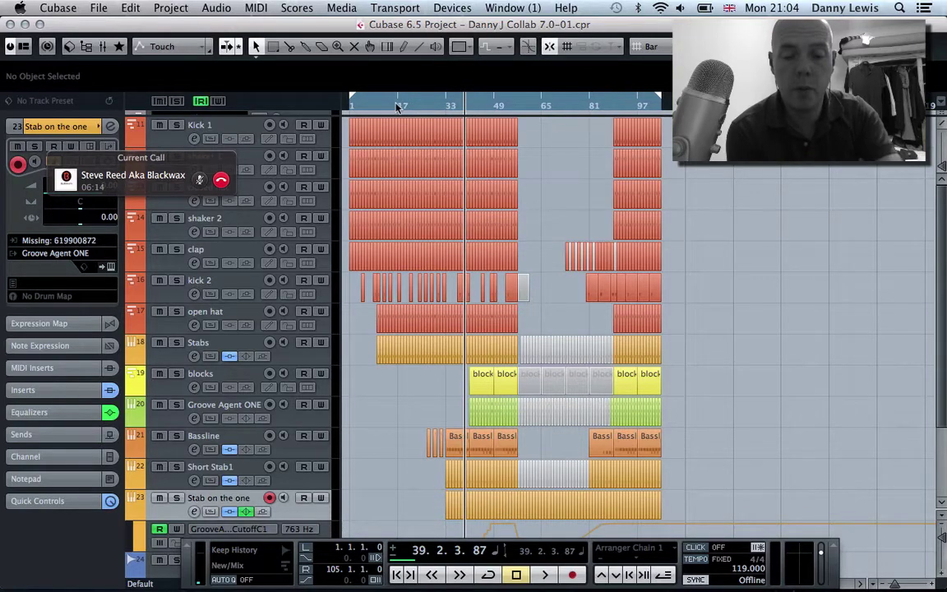
key(h)
key(h)
key(h)
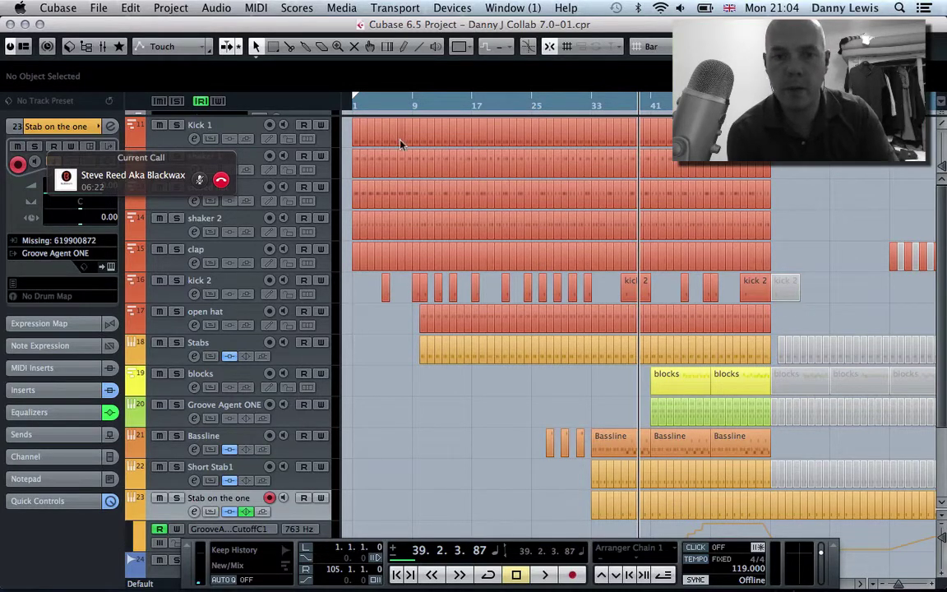
drag(356, 101, 533, 117)
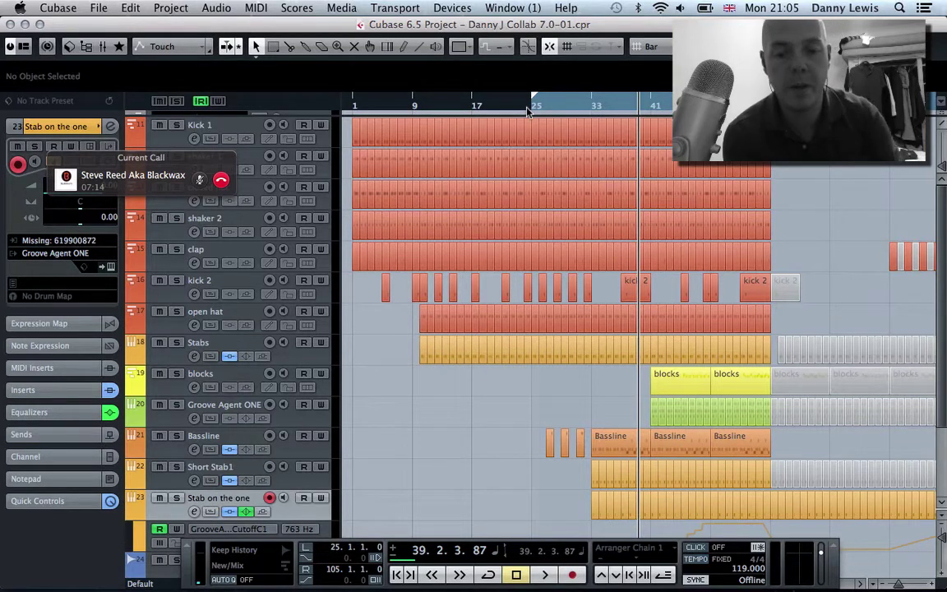
Step: Play the arrangement from bar 25 through the Bassline entry and stop at about bar 35
key(h)
key(h)
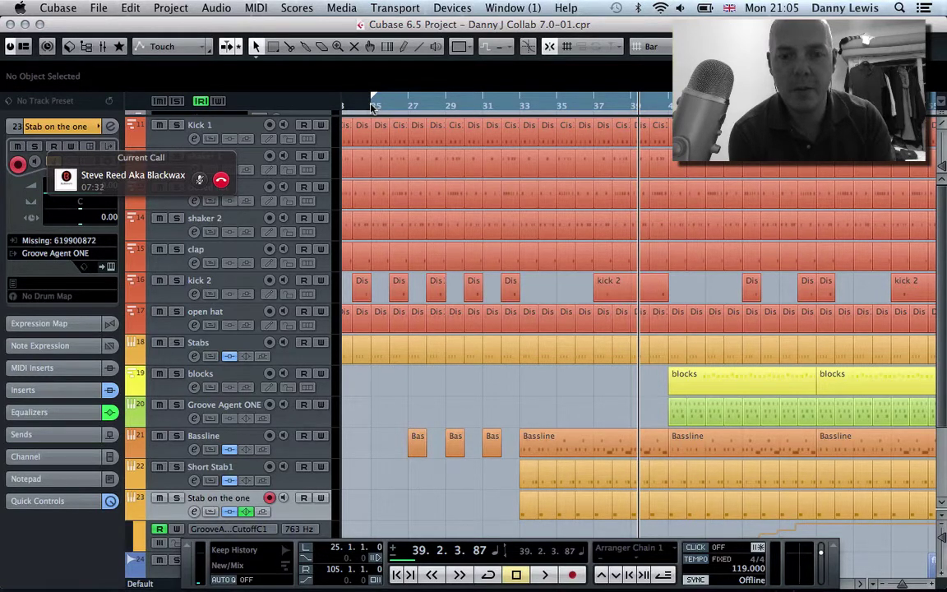
click(372, 107)
key(space)
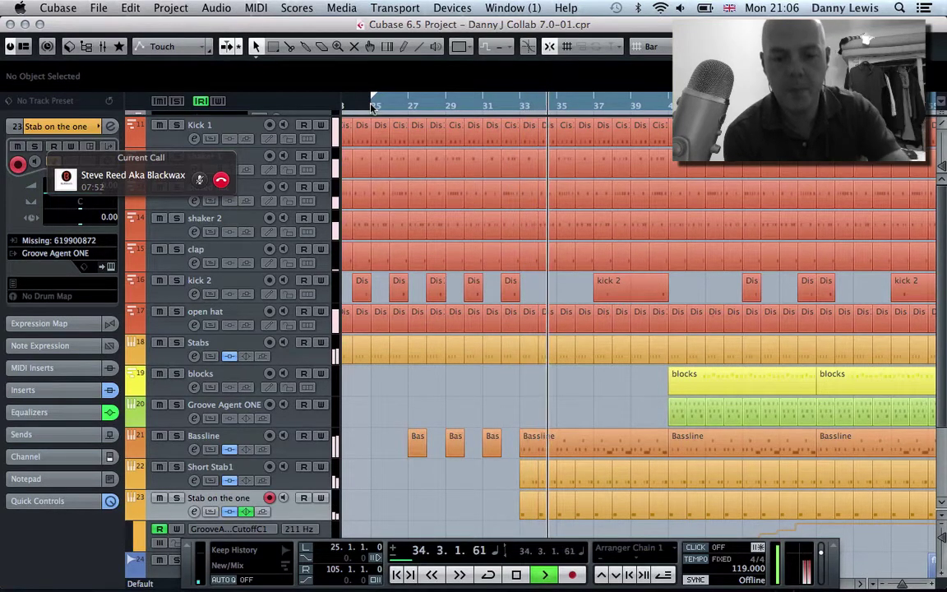
key(g)
key(g)
key(g)
key(space)
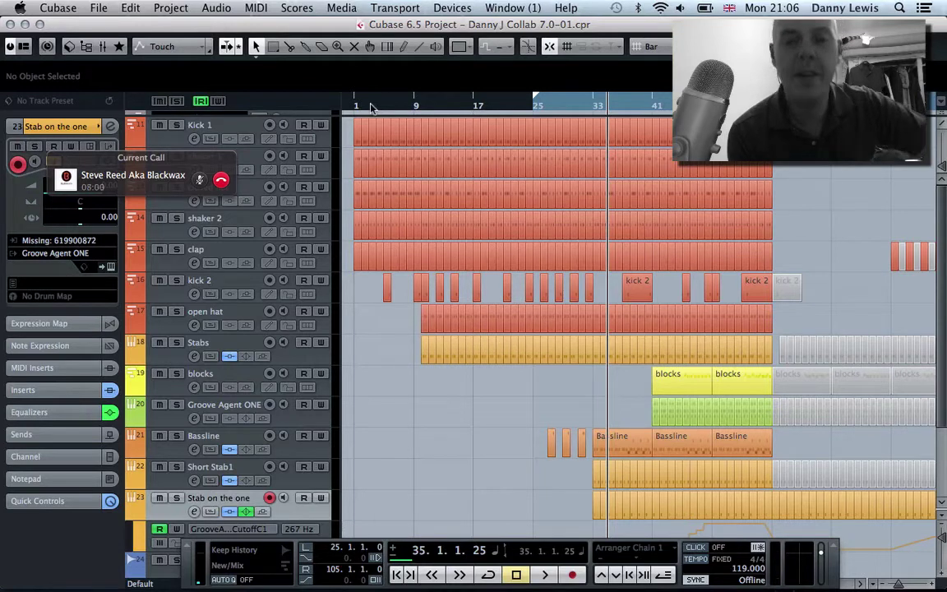
Step: Start playback from about bar 49, with the filter cutoff automation, flute and Arp_Glide tracks in view
key(h)
key(h)
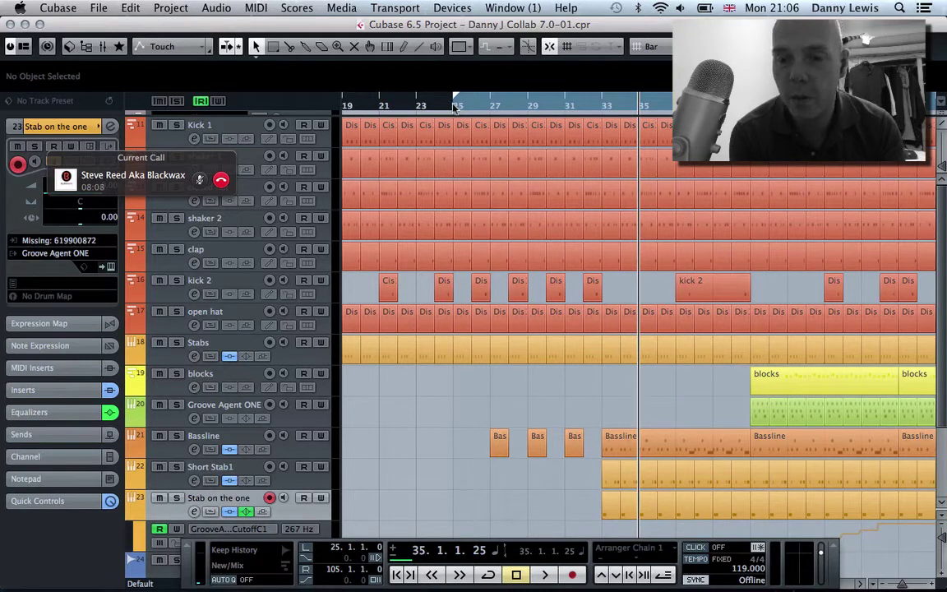
key(g)
key(g)
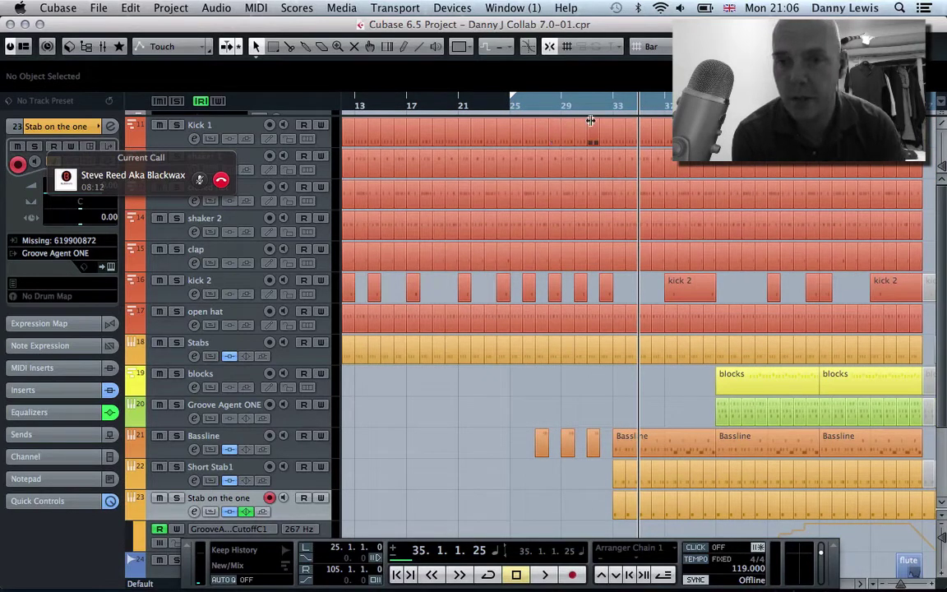
key(g)
key(g)
key(g)
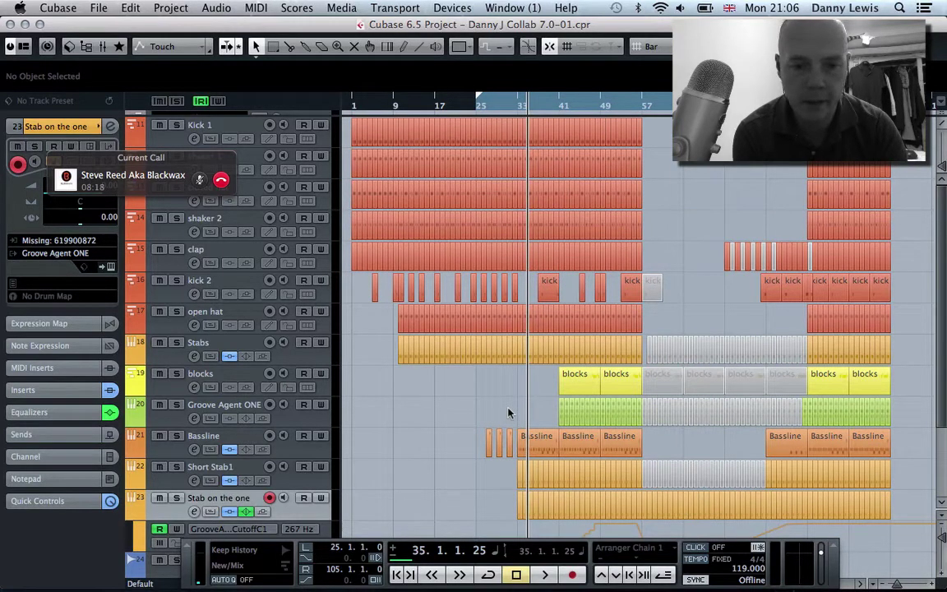
scroll(591, 363, down, 3)
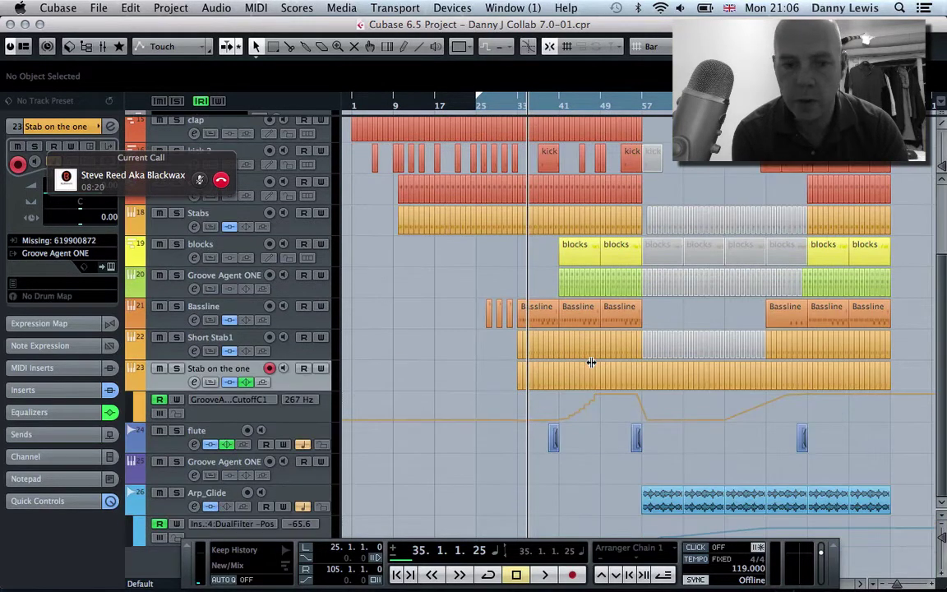
double_click(601, 110)
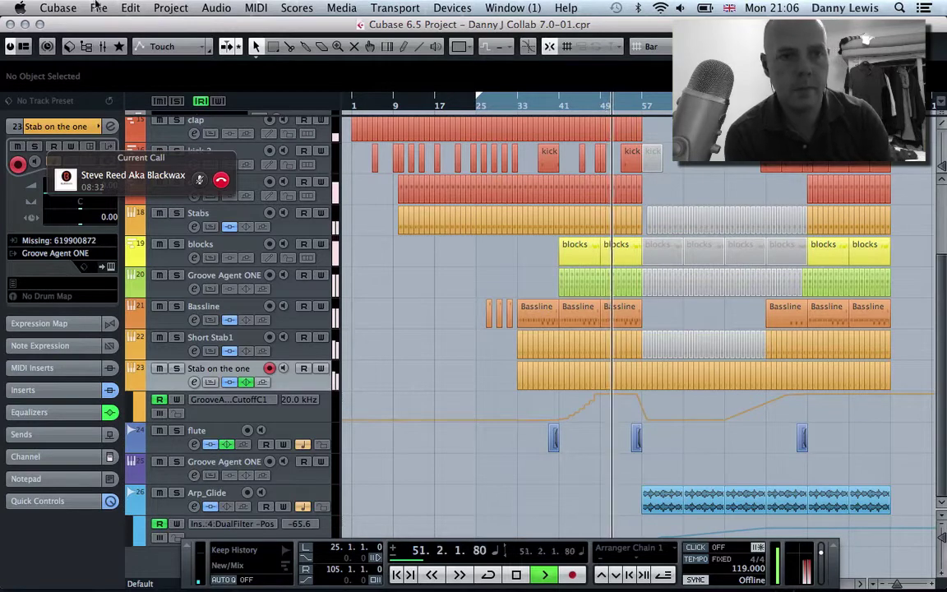
Step: Check the channel levels in the mixer, close it, and move the floating transport clear of the lower tracks
click(103, 48)
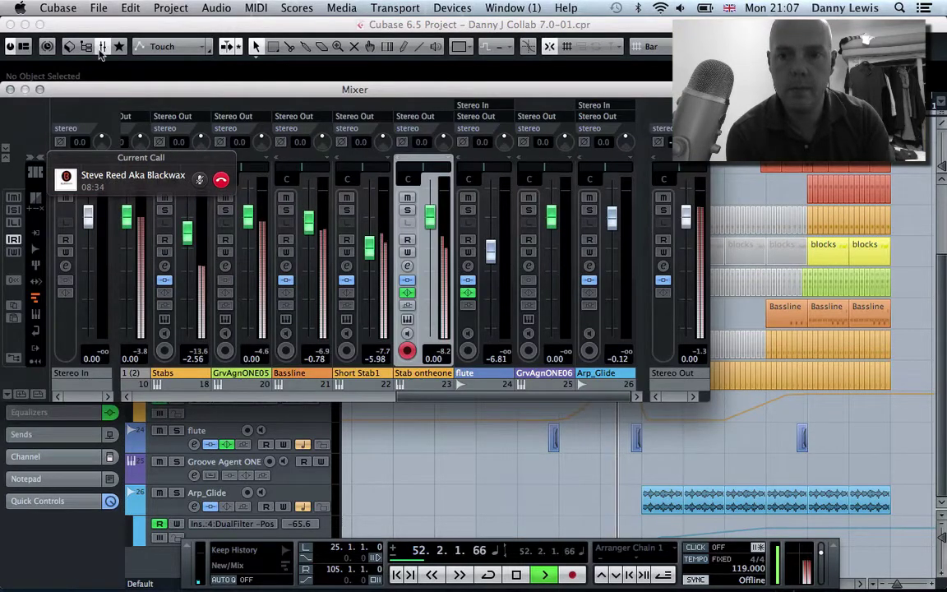
click(17, 89)
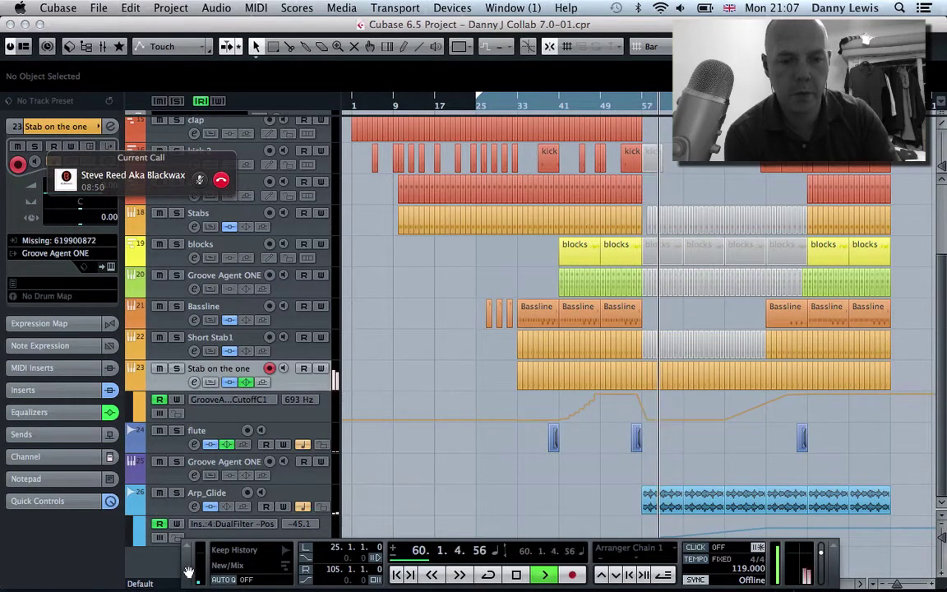
drag(185, 571, 393, 217)
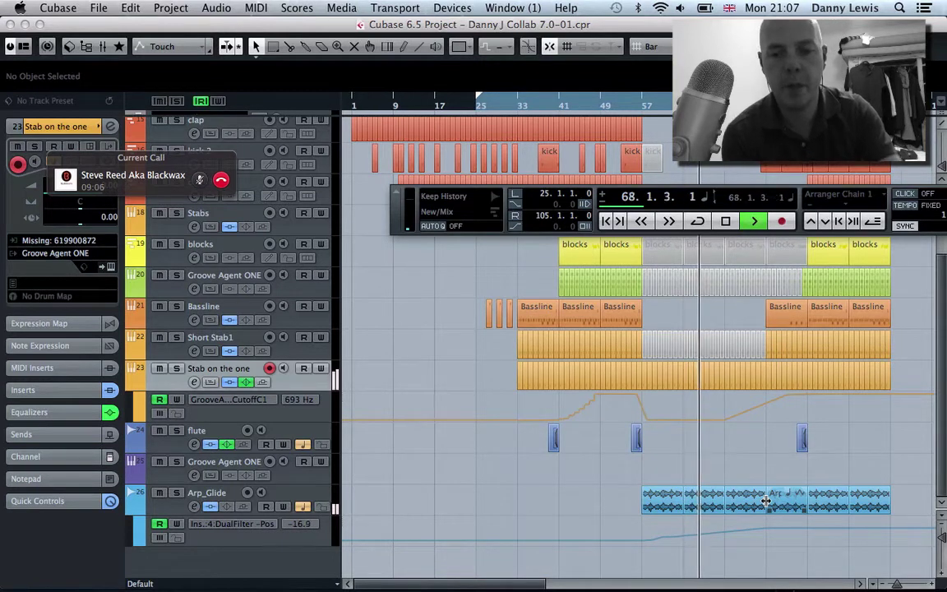
Step: Examine the breakdown from bar 57 to bar 81 during playback, including the Arp_Glide clips and filter automation
key(g)
key(h)
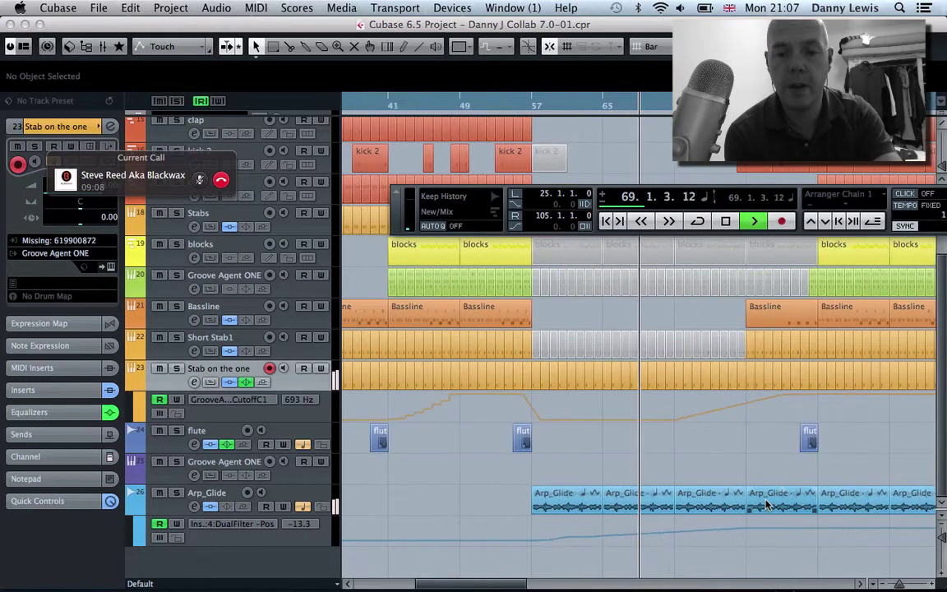
key(g)
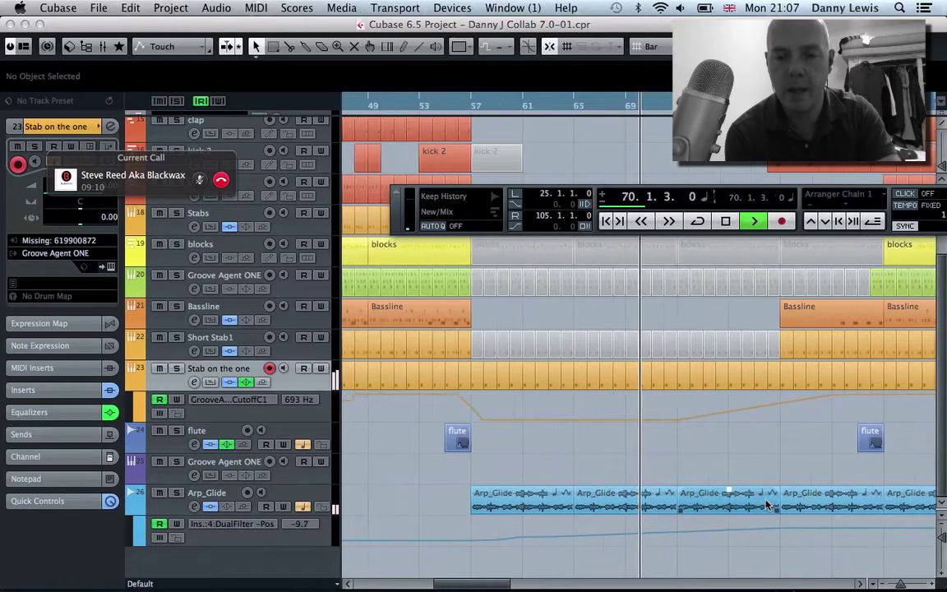
key(g)
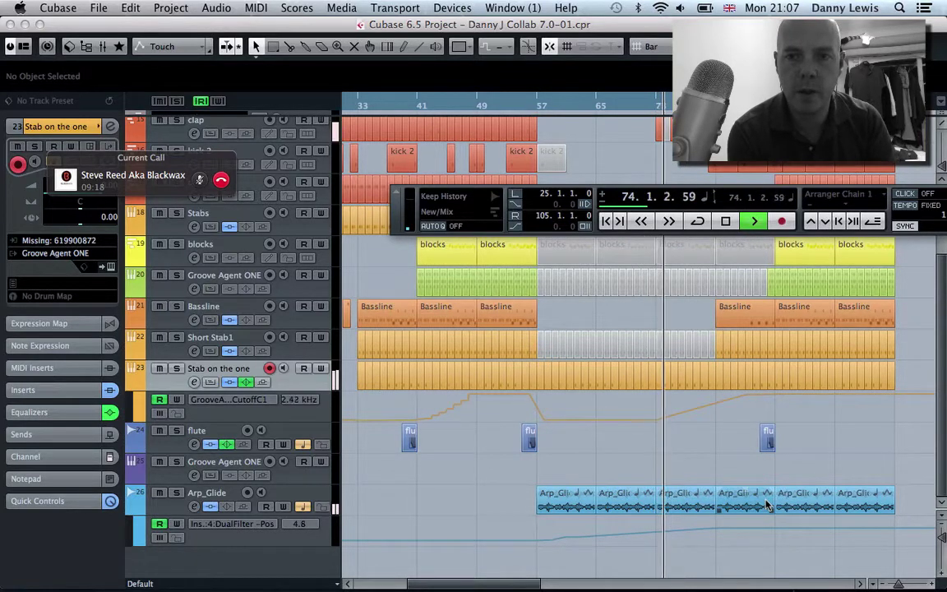
key(h)
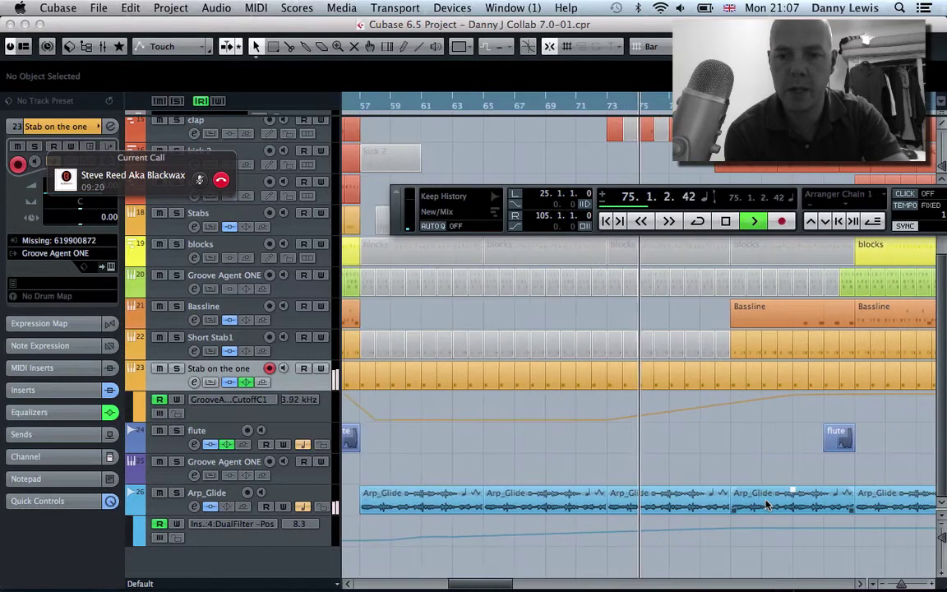
key(g)
key(h)
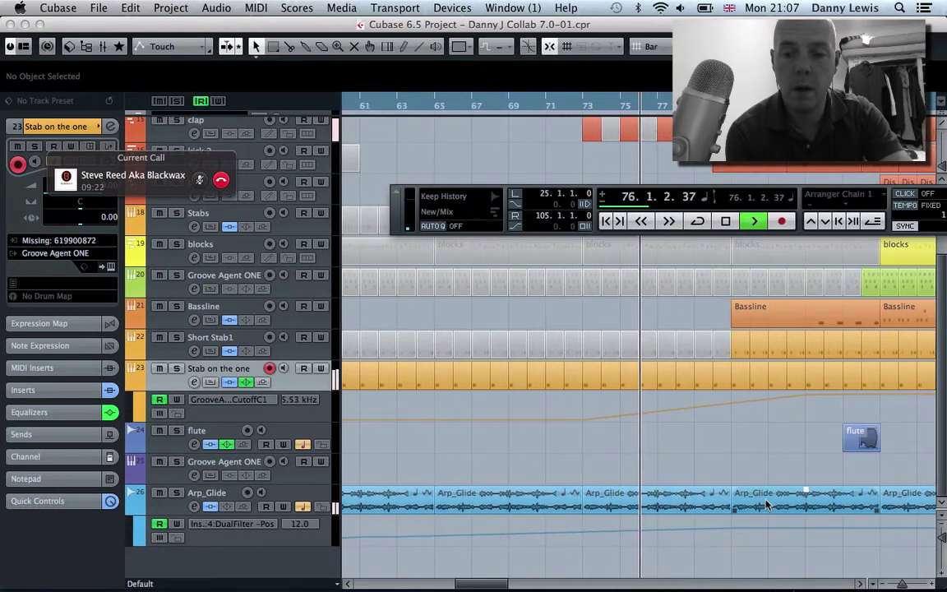
key(g)
key(g)
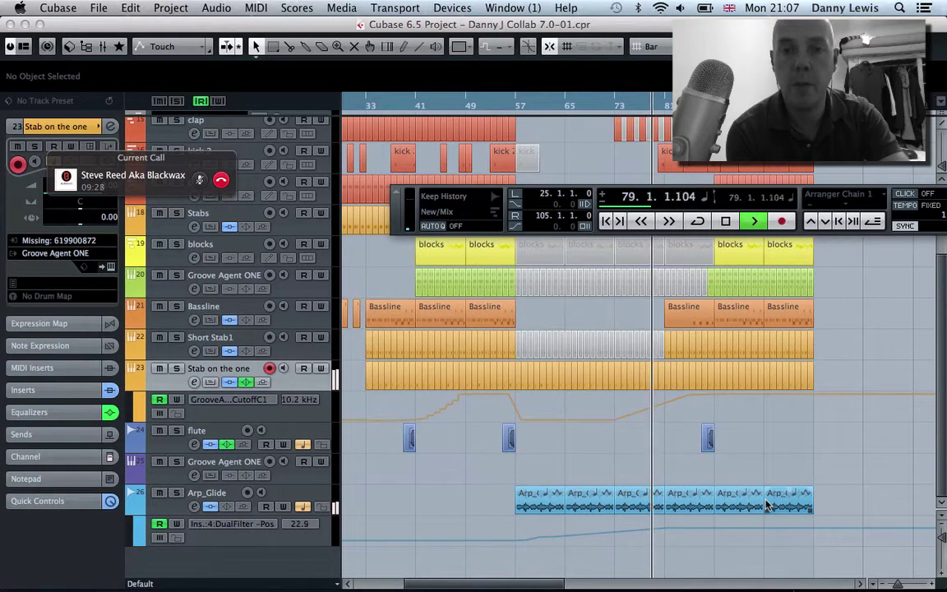
key(h)
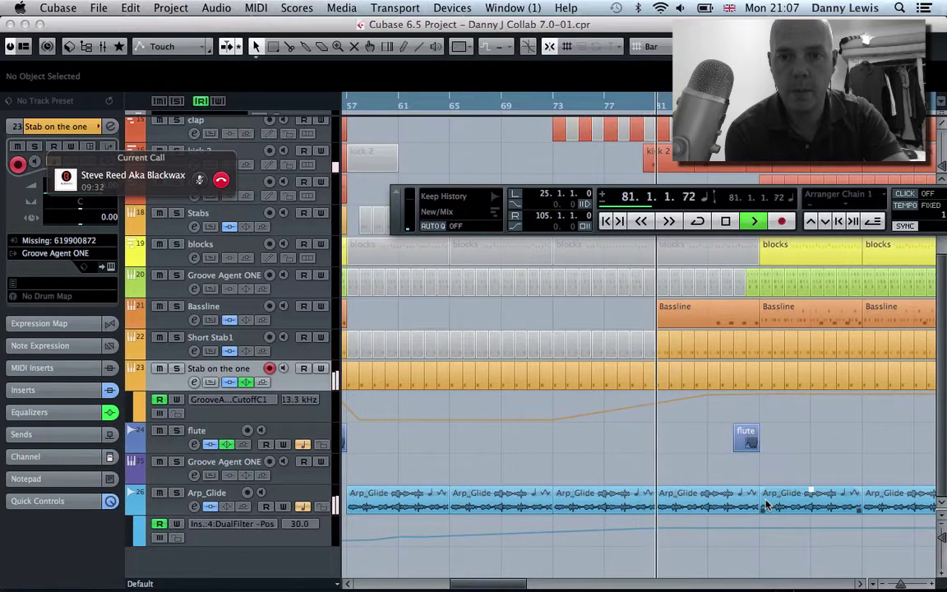
Step: Follow playback through the end of the breakdown into the section starting at bar 89, and stop at about bar 90
key(g)
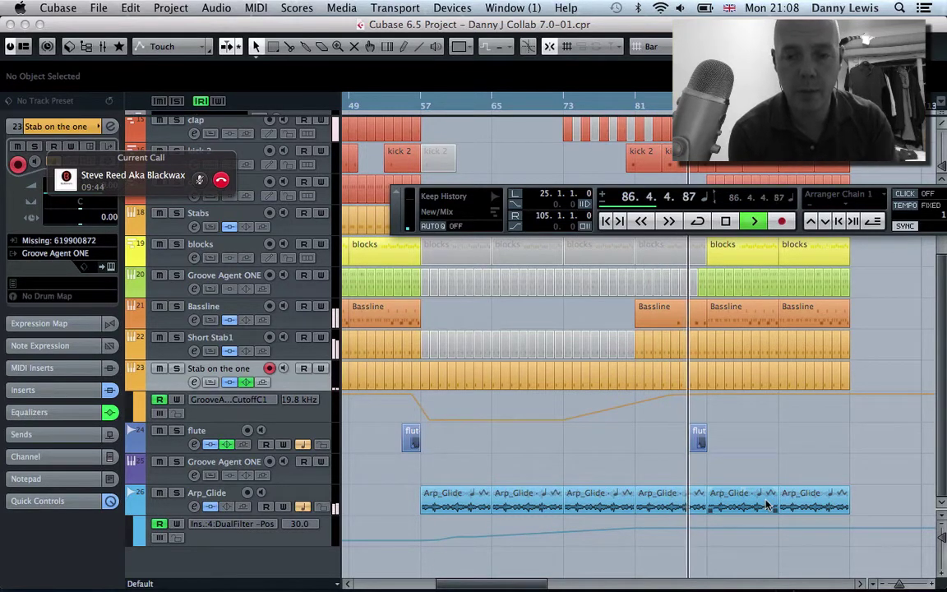
key(h)
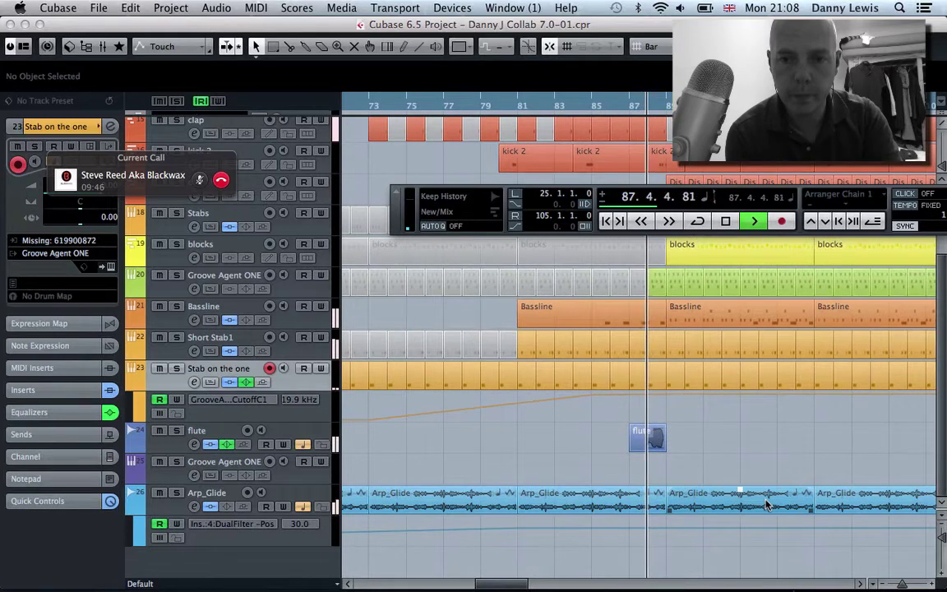
key(g)
key(g)
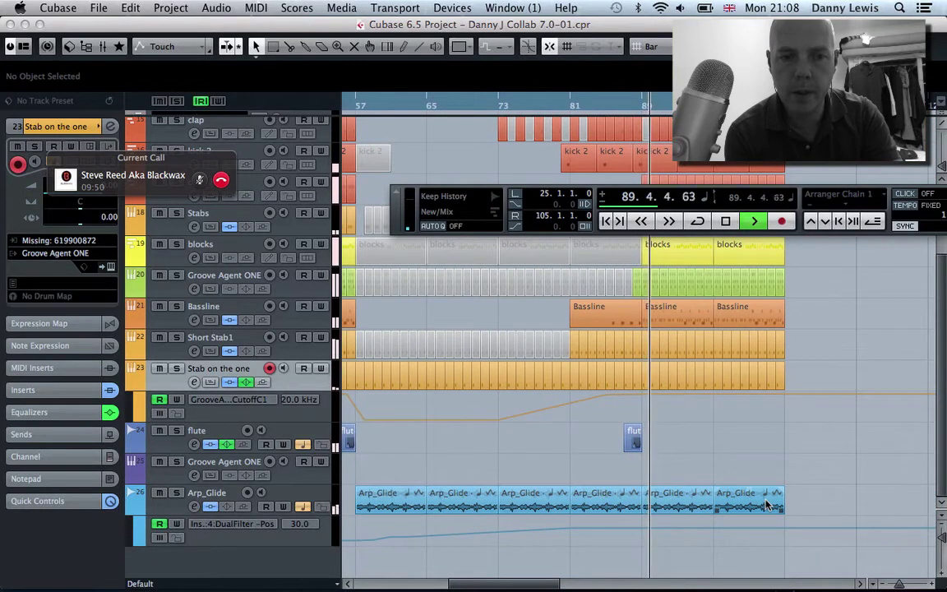
key(space)
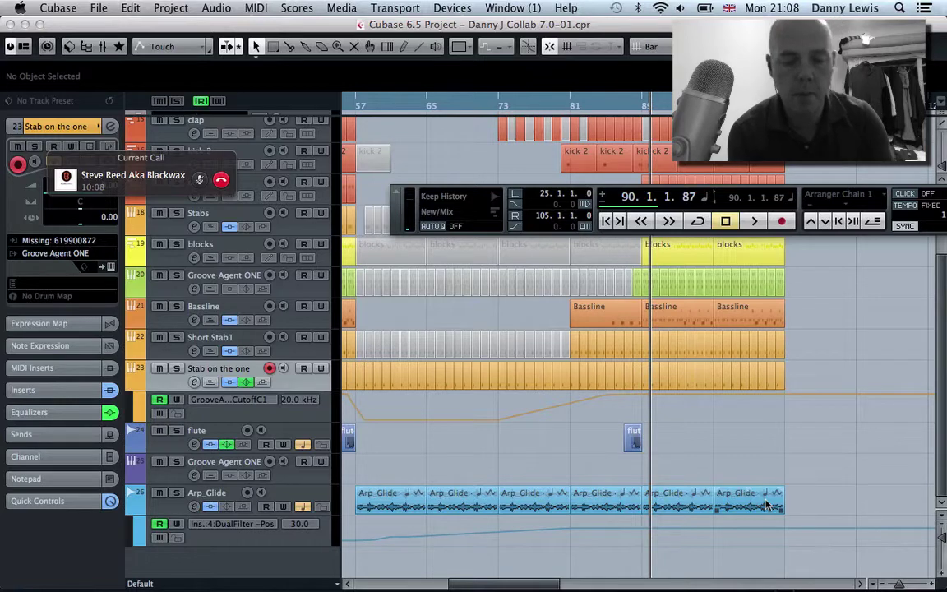
Step: Examine the whole arrangement with playback stopped, then compare the sections between bar 49 and bar 105
key(g)
key(g)
key(g)
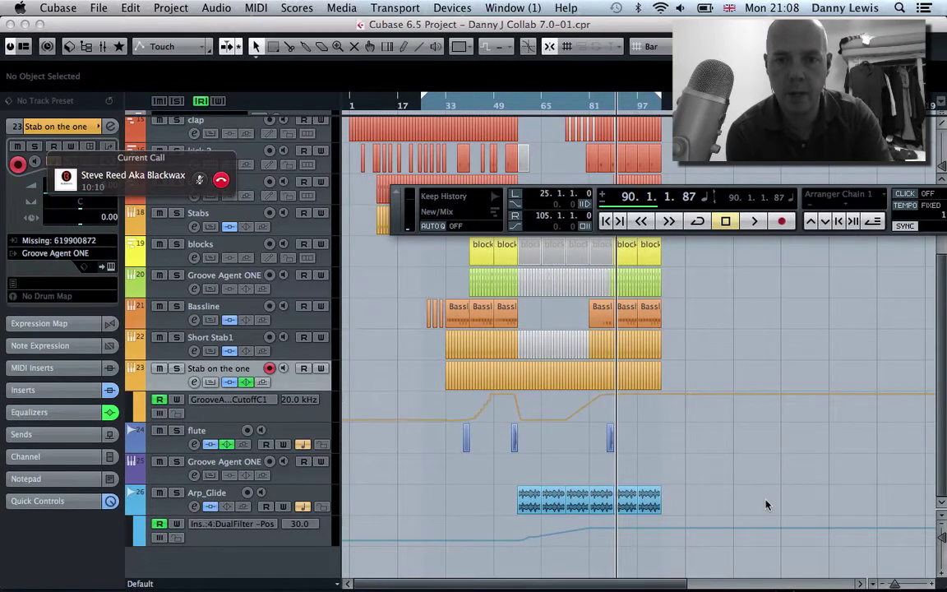
key(g)
key(h)
key(h)
key(h)
key(h)
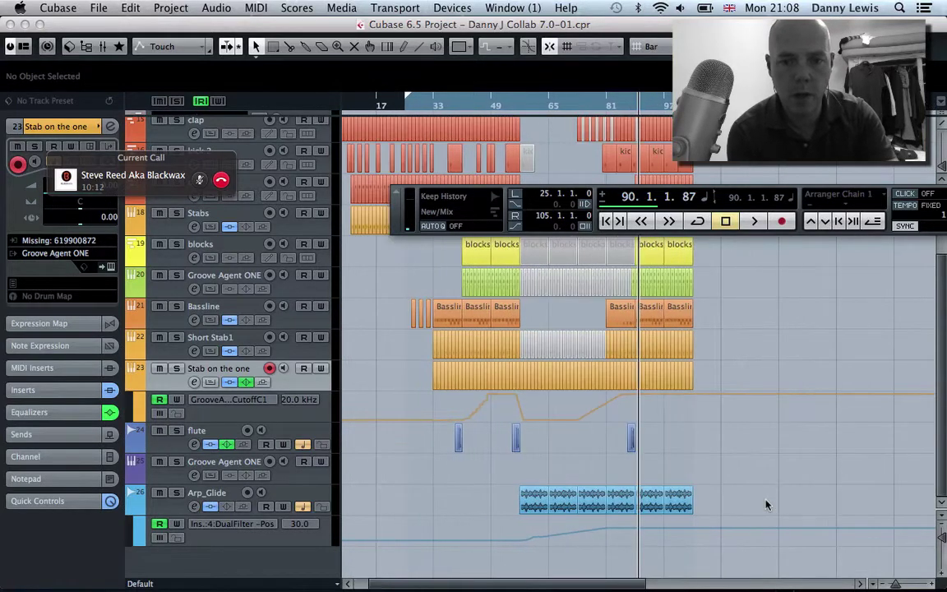
key(h)
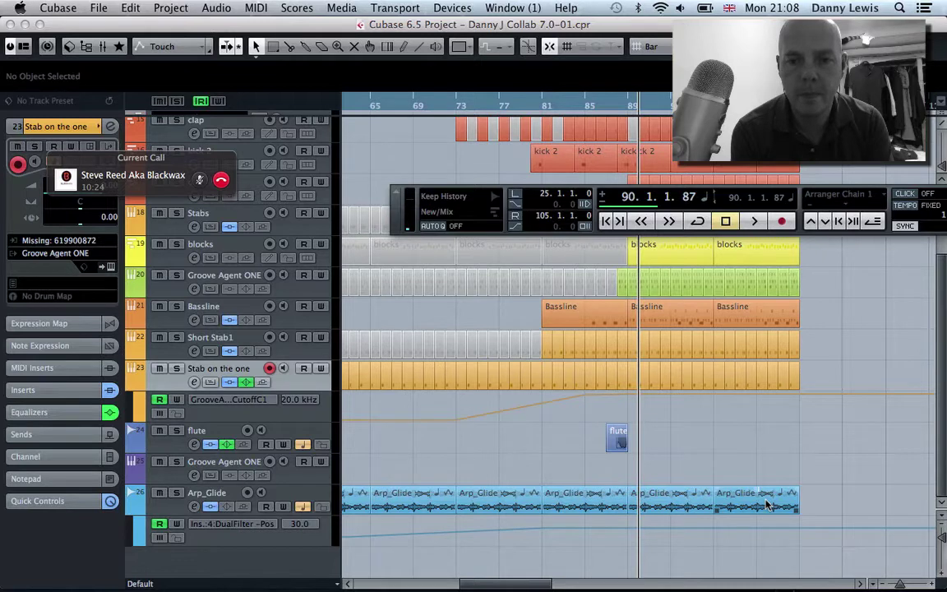
key(g)
key(g)
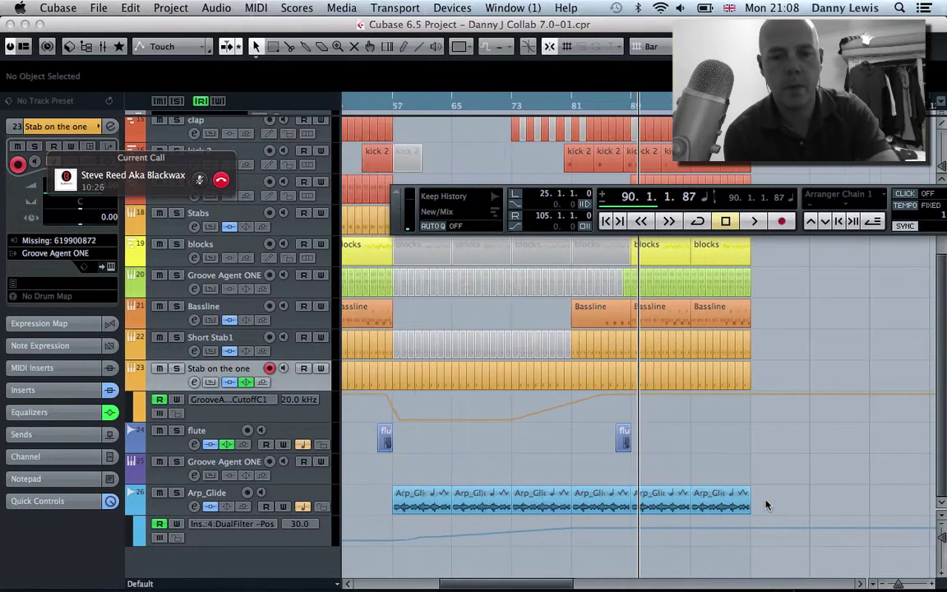
key(h)
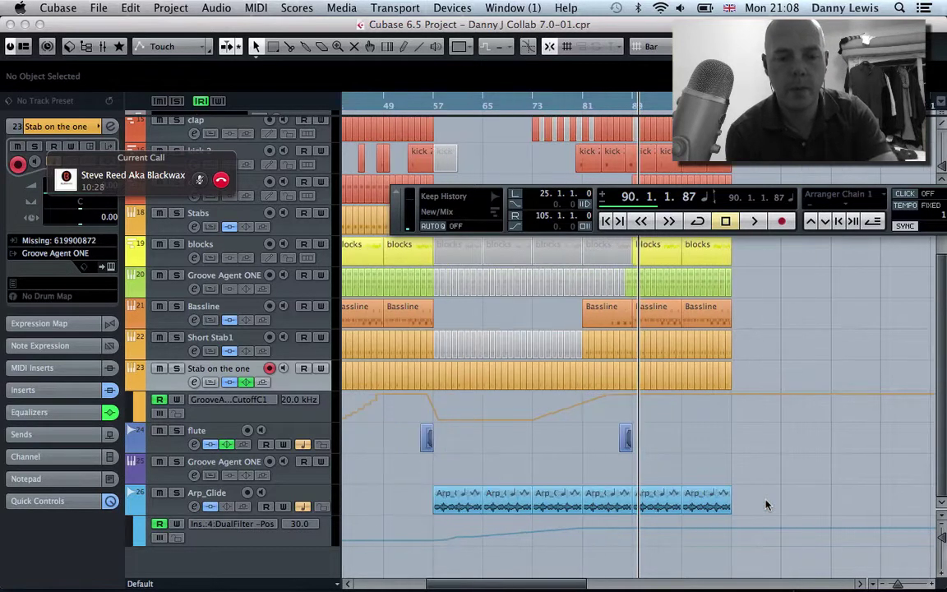
key(h)
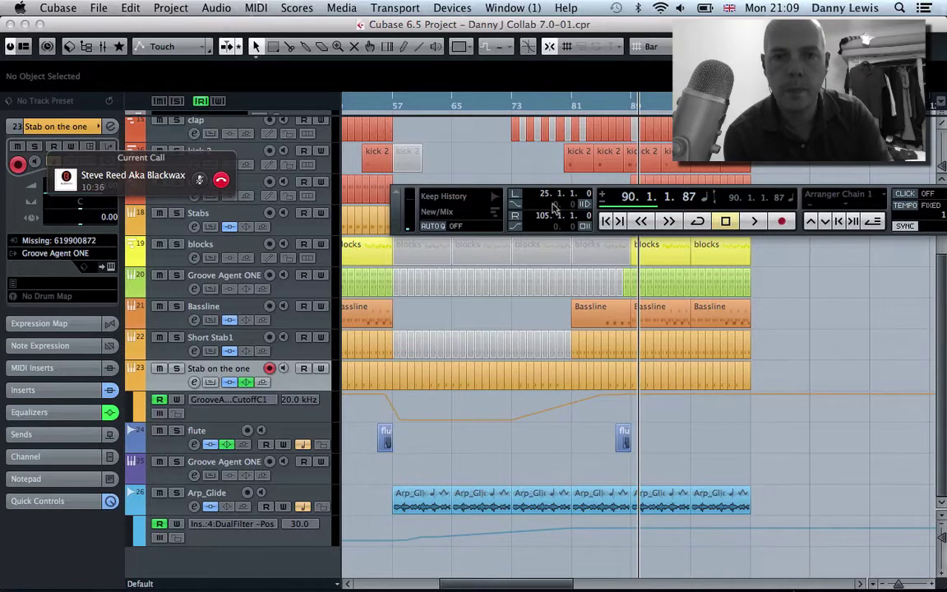
Step: Start playback from about bar 56, just before the breakdown, and skip ahead to about bar 72
click(386, 103)
key(space)
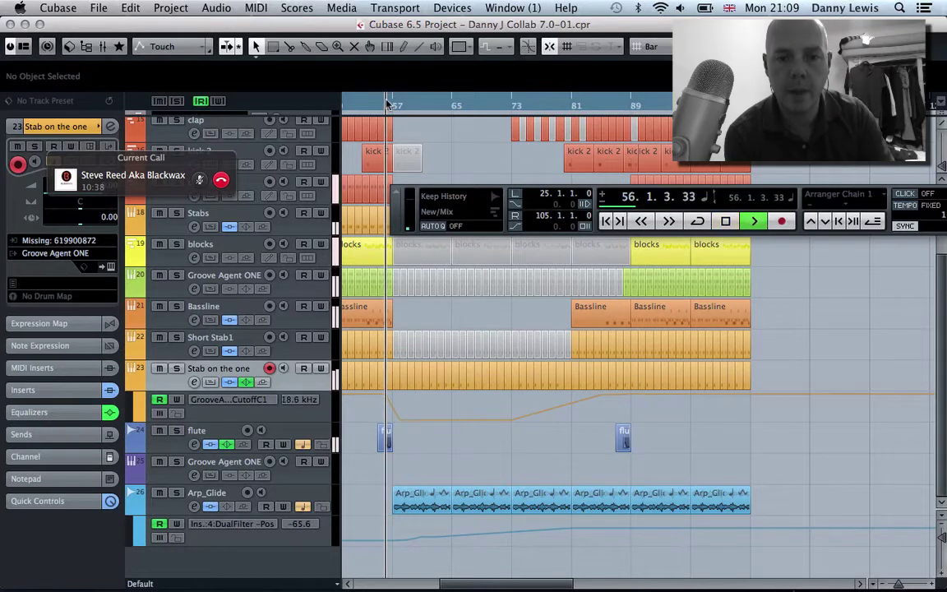
click(507, 104)
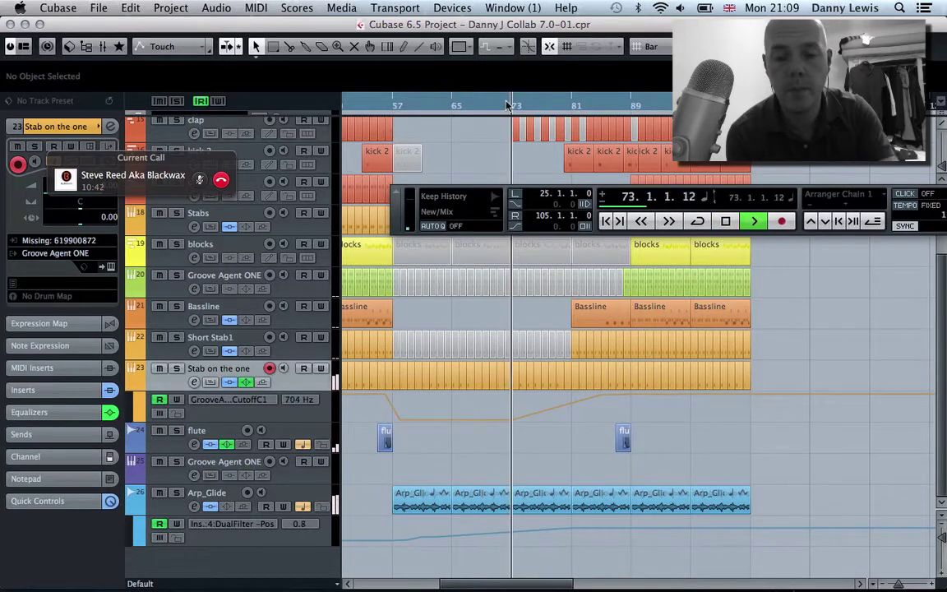
Step: Examine the alternating muted clap events and the rising filter automation from bar 73 to bar 80 during playback
key(h)
key(h)
key(h)
key(h)
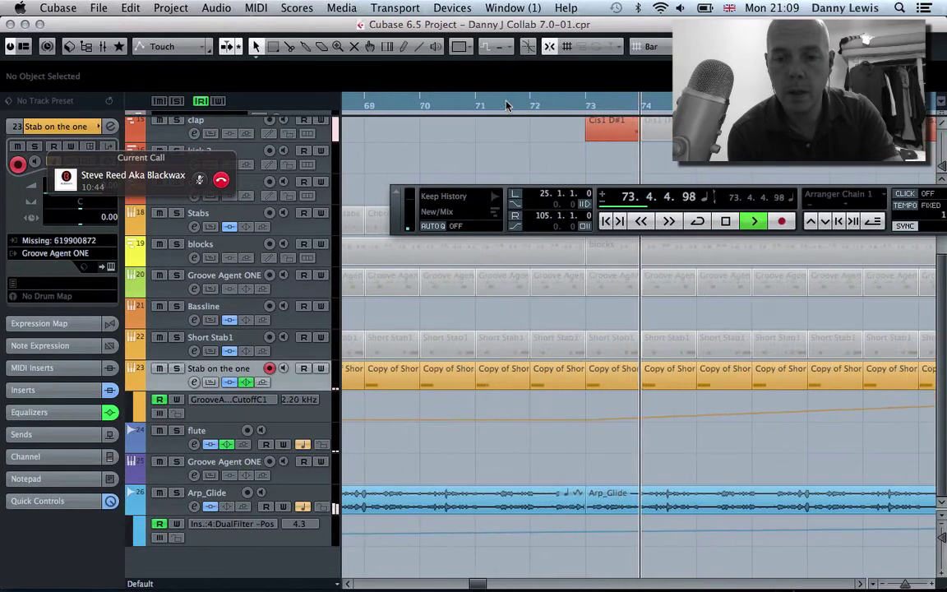
key(g)
key(g)
key(g)
key(g)
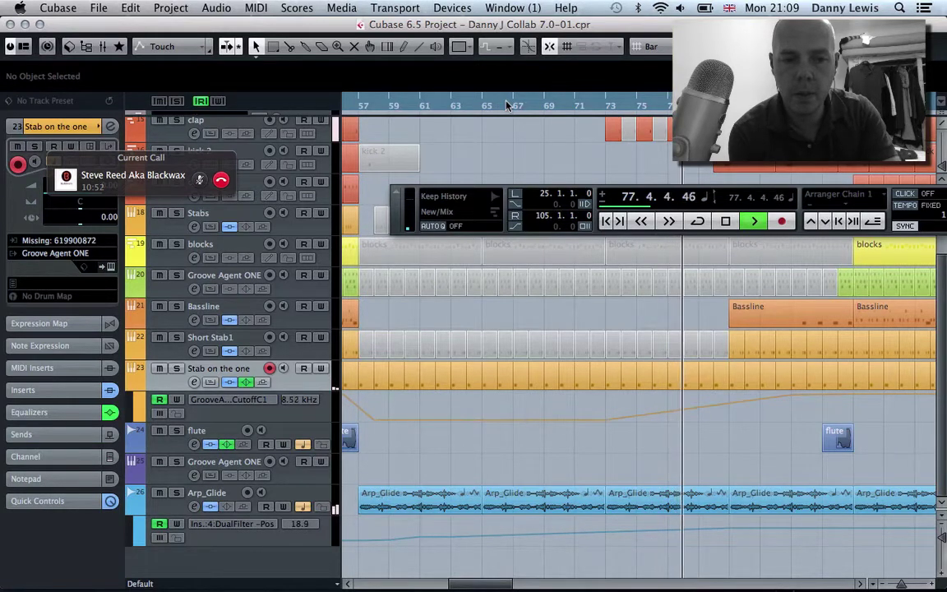
key(h)
key(h)
key(h)
key(h)
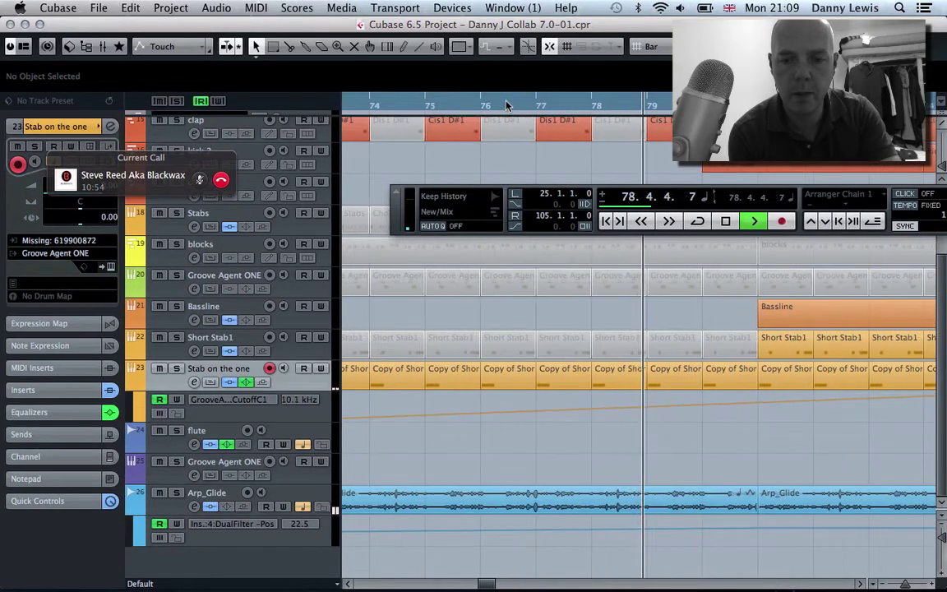
key(h)
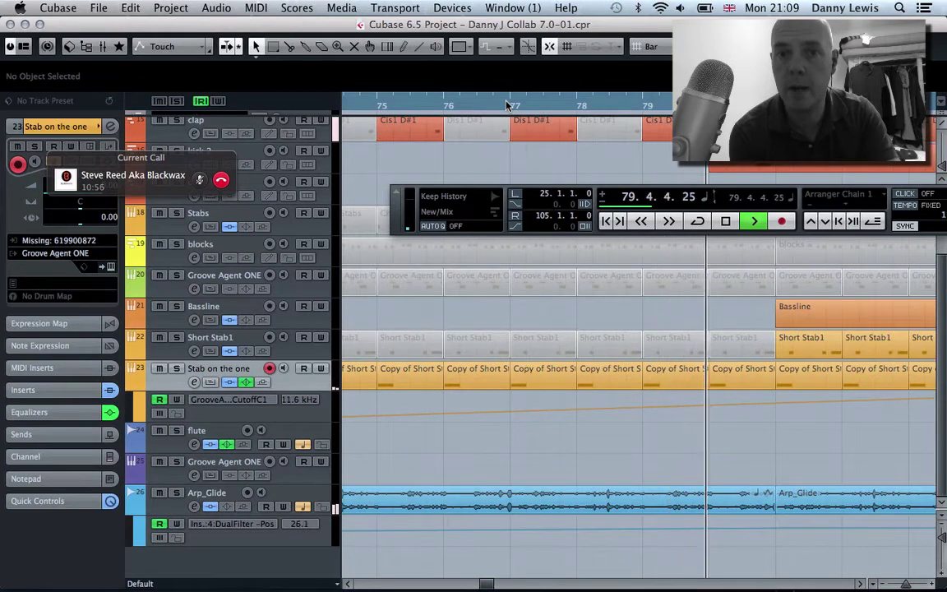
Step: Follow playback through the Bassline and Short Stab1 re-entry at bar 81, towards the flute clip at bar 87
key(g)
key(g)
key(g)
key(g)
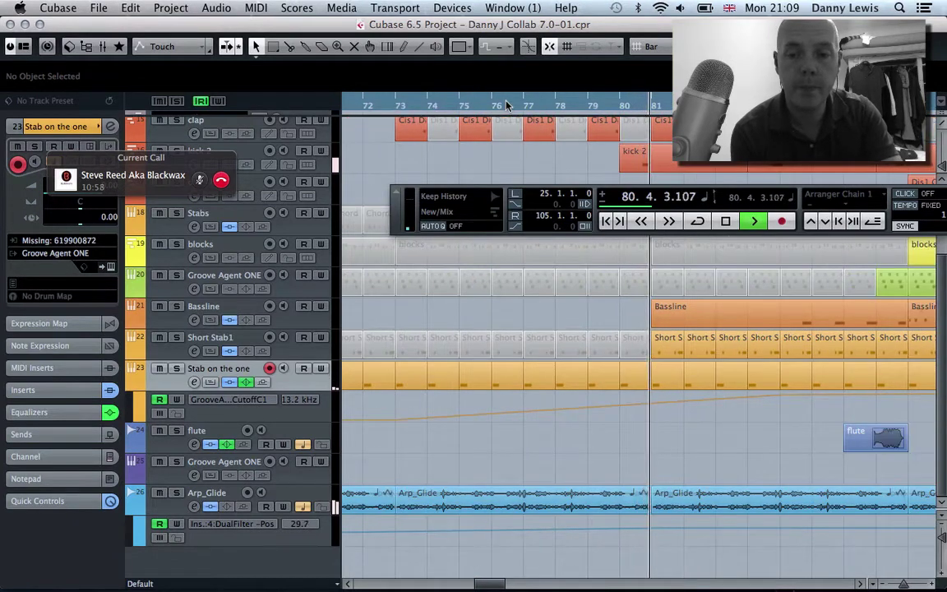
key(g)
key(g)
key(g)
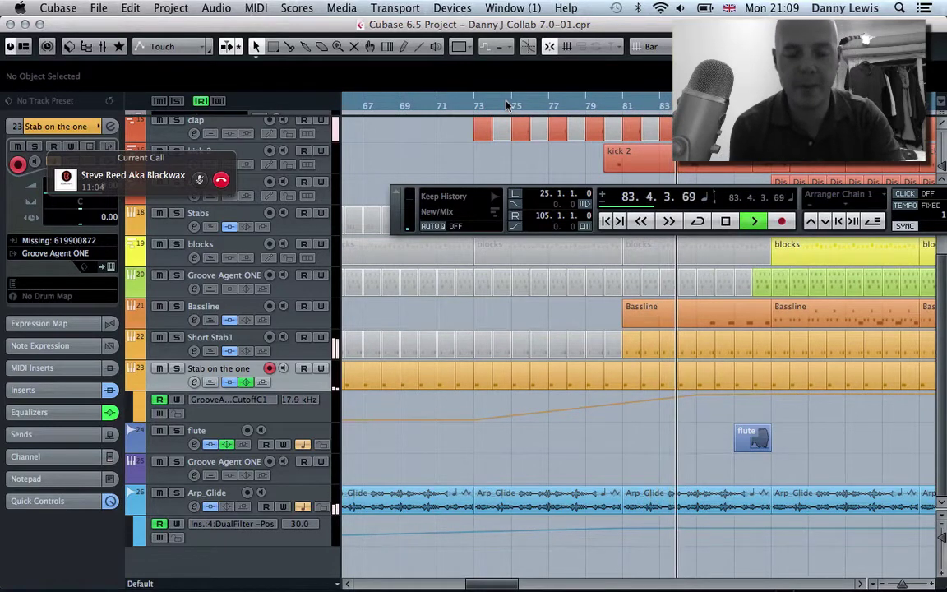
scroll(507, 106, right, 4)
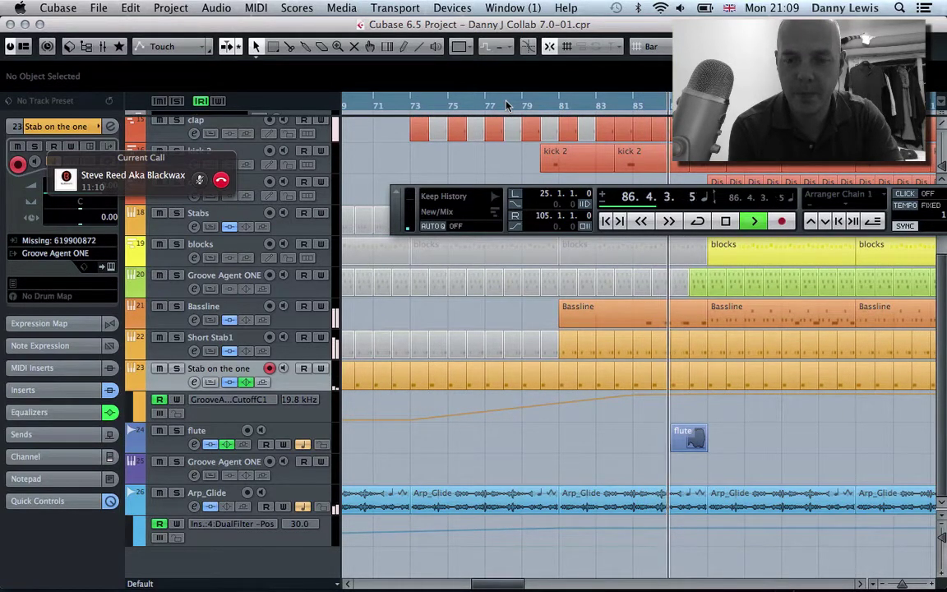
Step: Examine the full section from bar 89 to the end of the arrangement at bar 105 during playback
key(g)
key(g)
key(g)
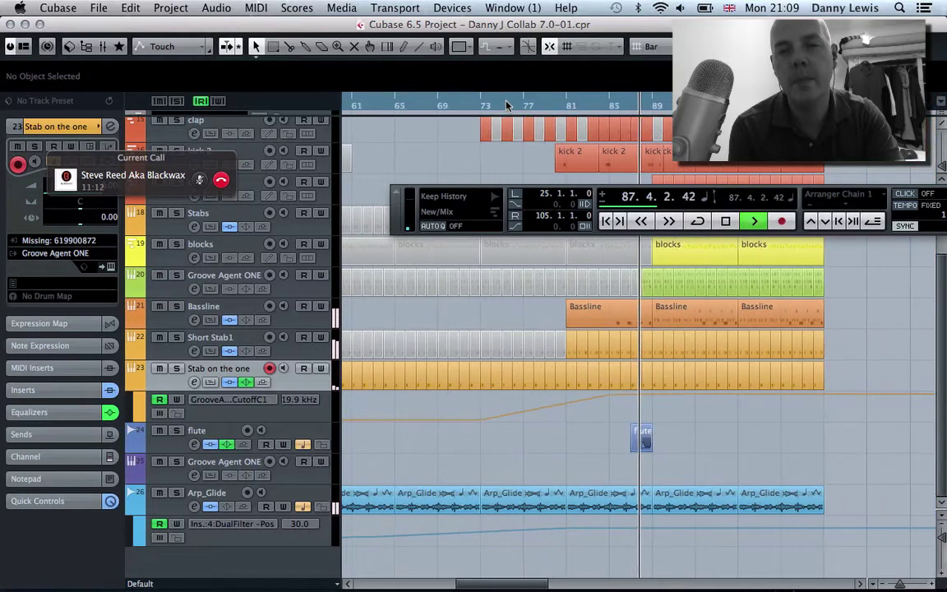
key(g)
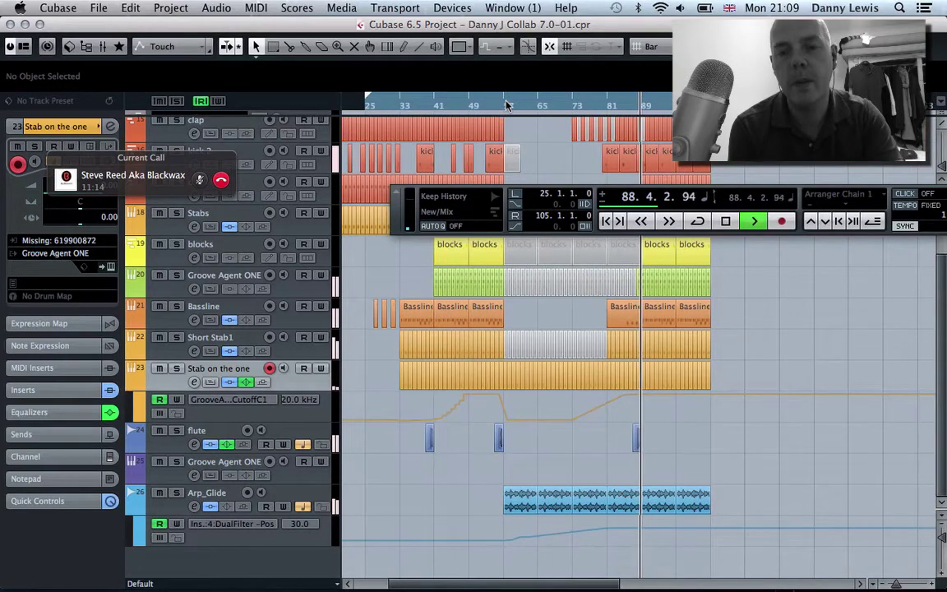
key(h)
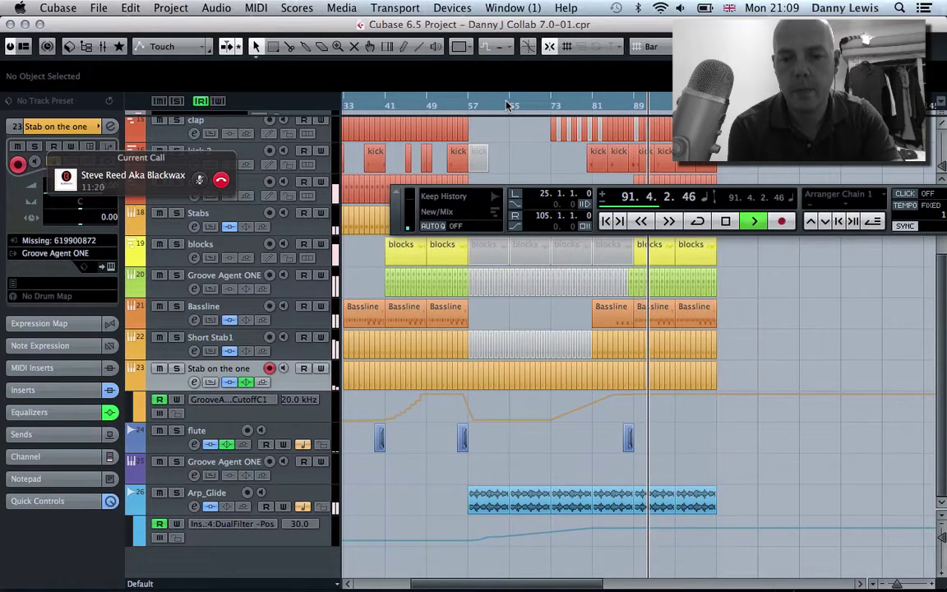
key(h)
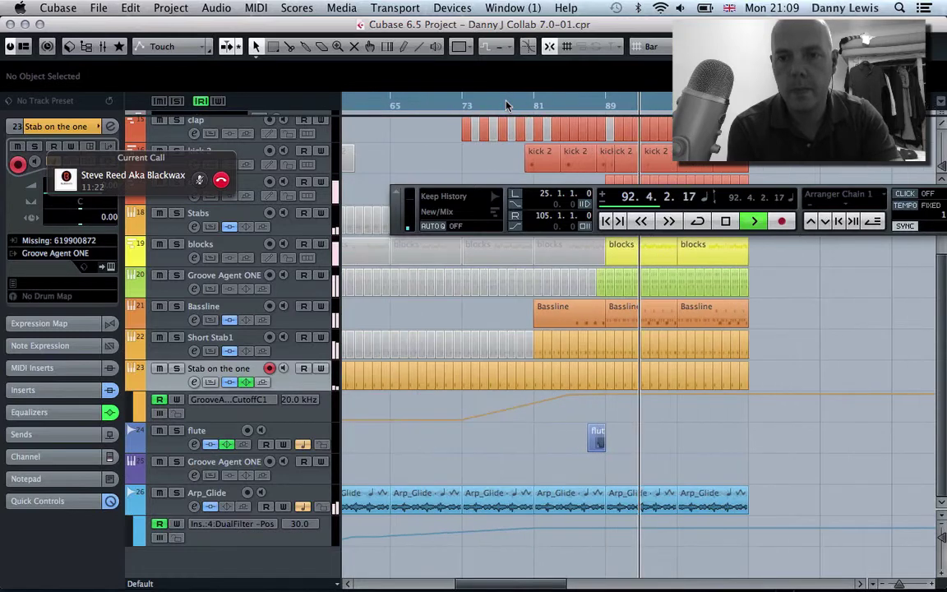
key(h)
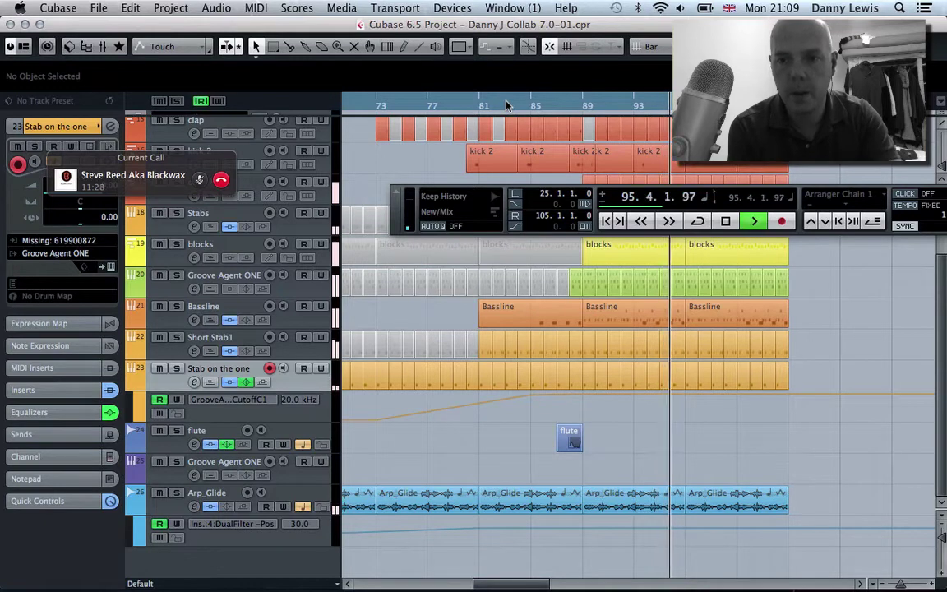
key(h)
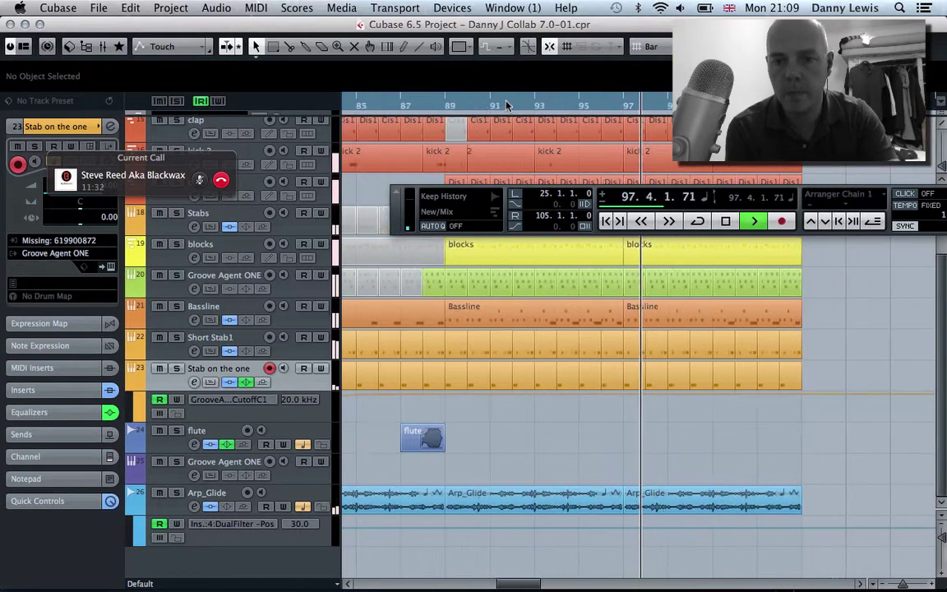
key(g)
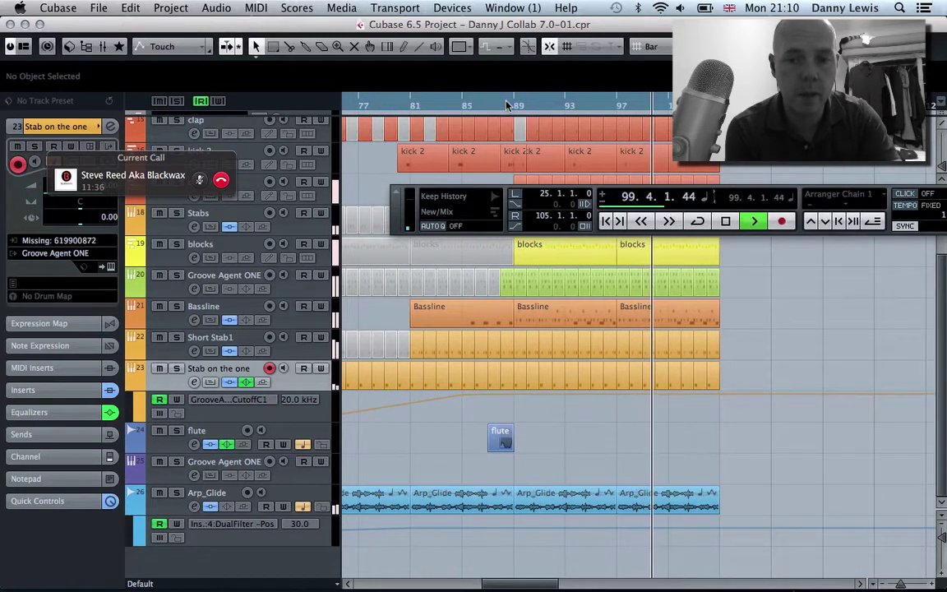
key(h)
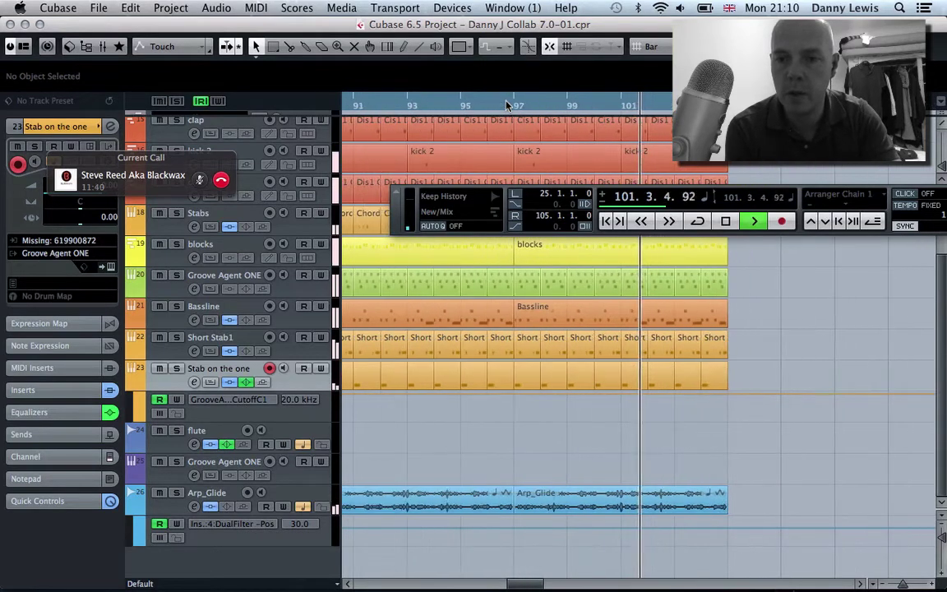
key(g)
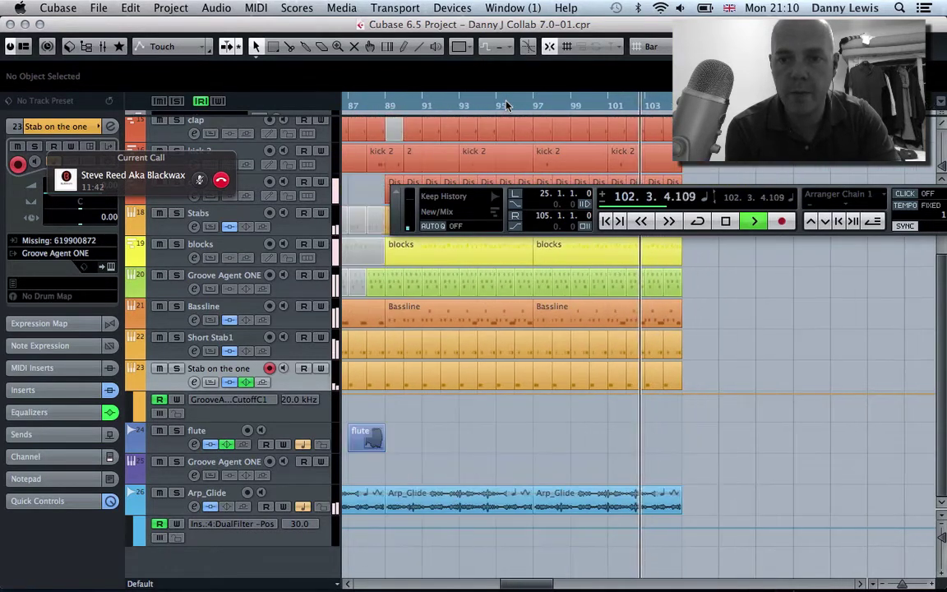
key(g)
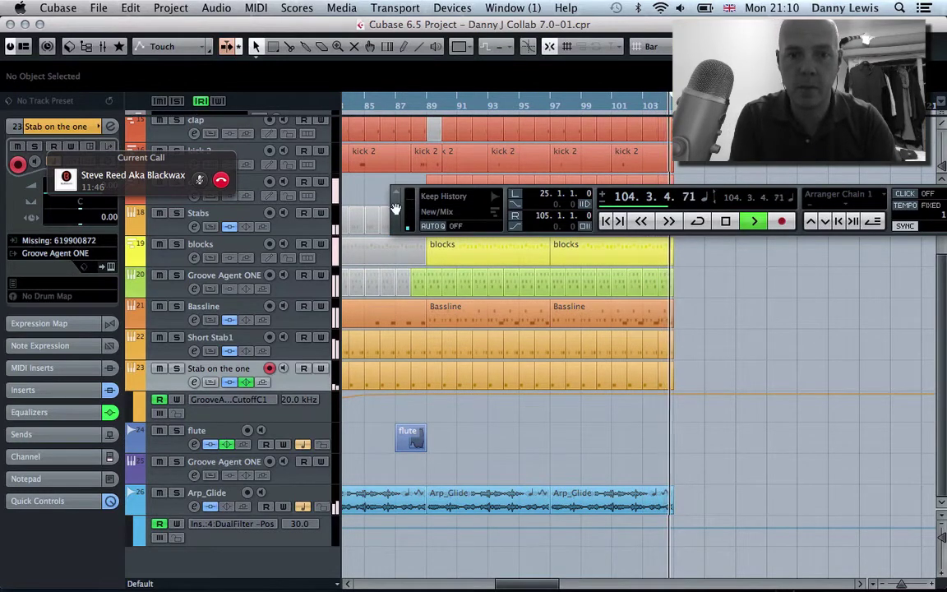
Step: Move the floating transport off the events and duplicate bars 97 to 105 of the Kick 1 through Stab on the one tracks to bar 105
drag(396, 208, 857, 282)
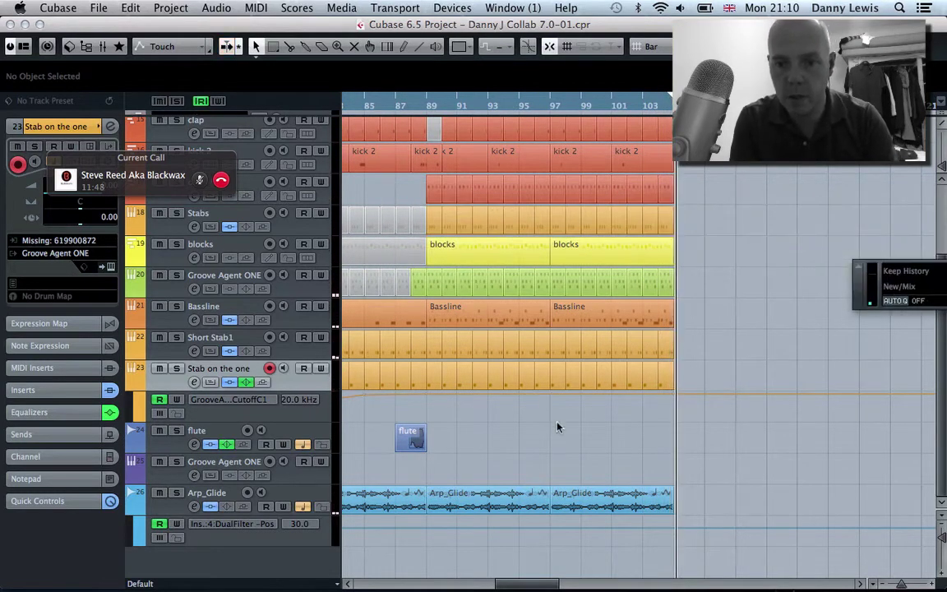
drag(556, 427, 554, 550)
scroll(737, 173, up, 2)
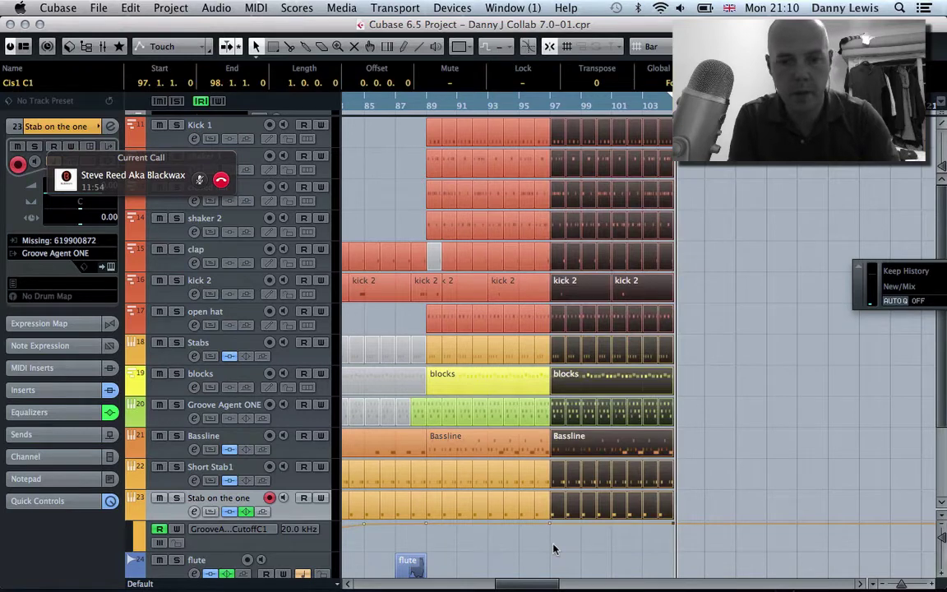
key(super+d)
Step: Copy the flute clip at bar 87 to bar 103 on the same track
scroll(554, 549, down, 4)
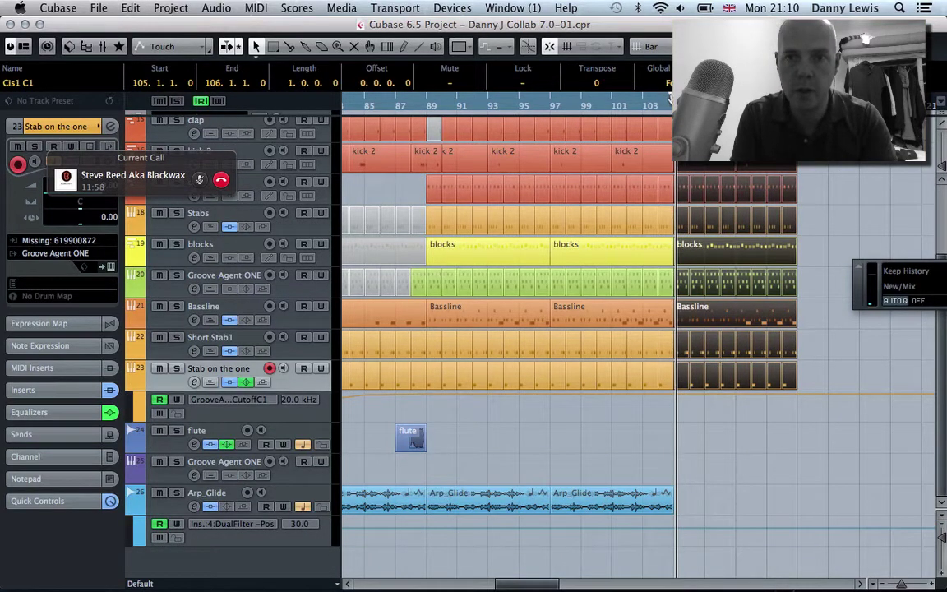
click(413, 448)
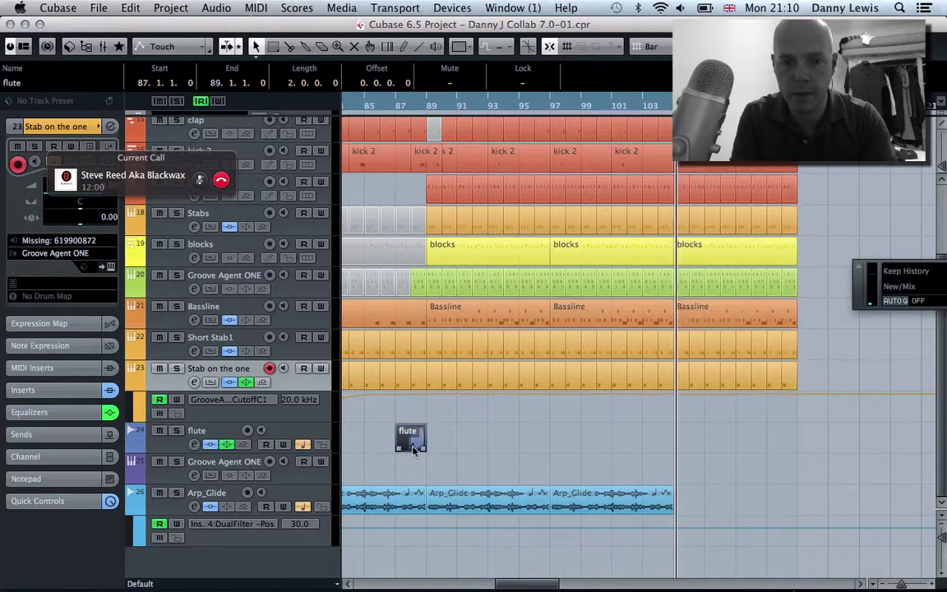
drag(417, 448, 664, 448)
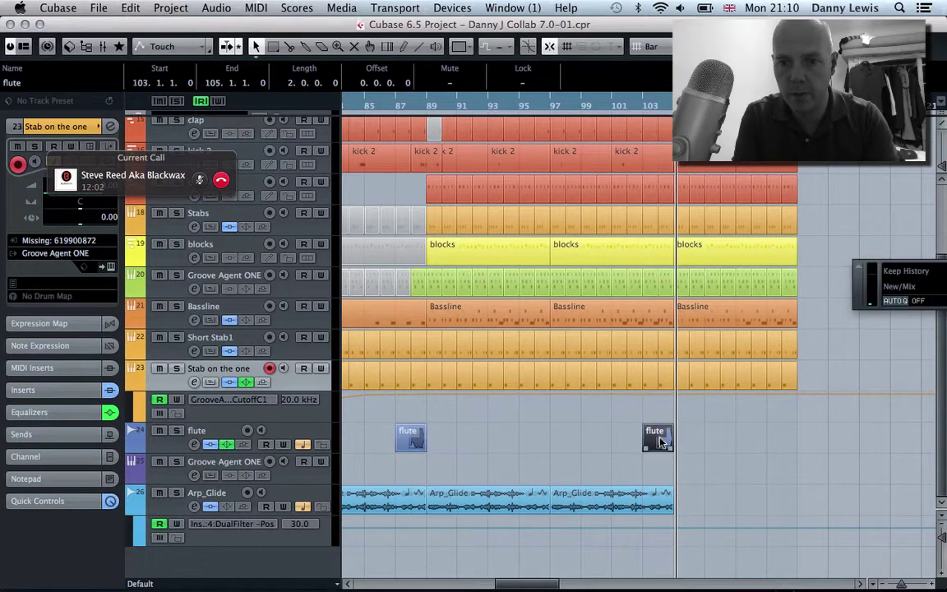
scroll(670, 135, up, 3)
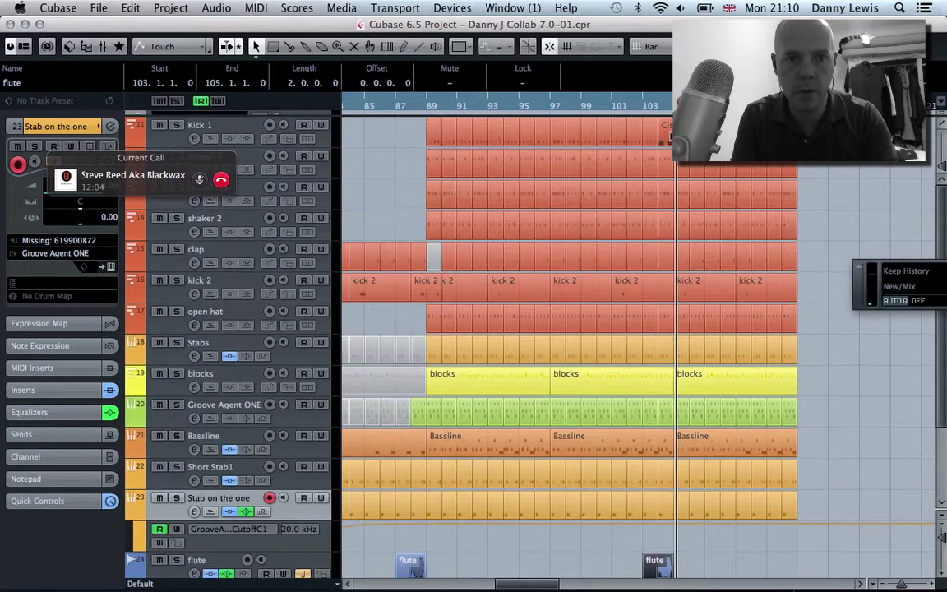
Step: Examine the notes of the Kick 1 event at bar 104 in the Key Editor, and play the arrangement from bar 103
click(666, 138)
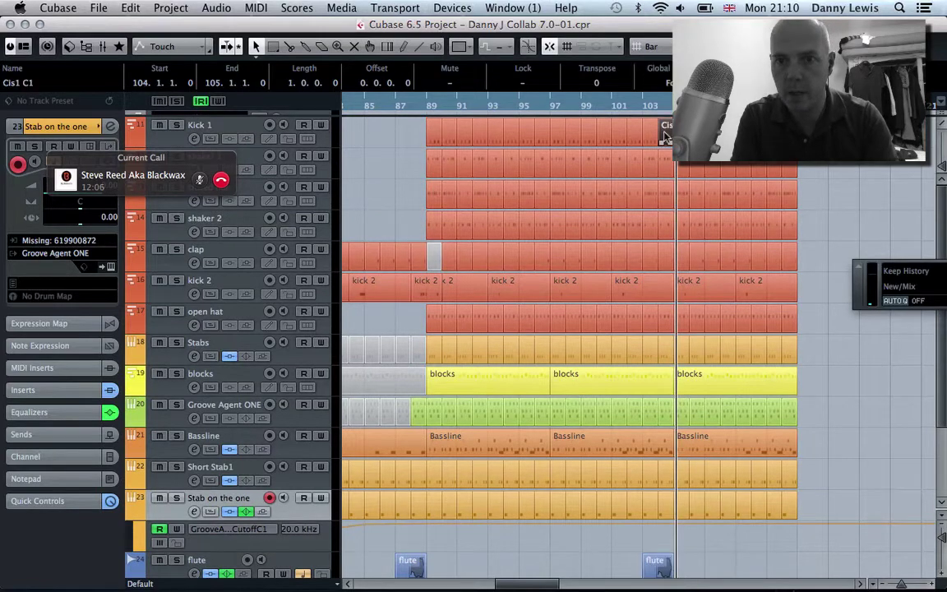
double_click(666, 137)
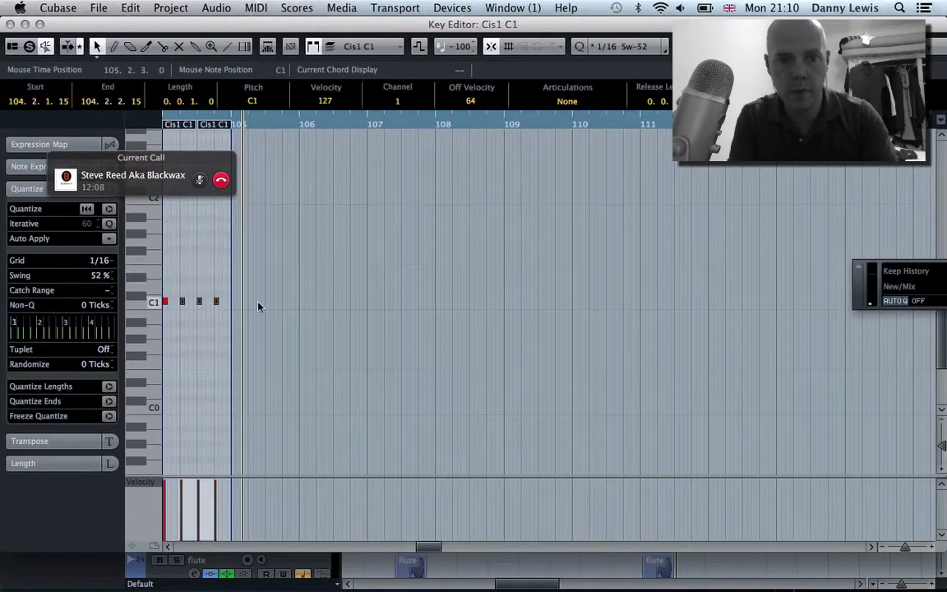
key(Return)
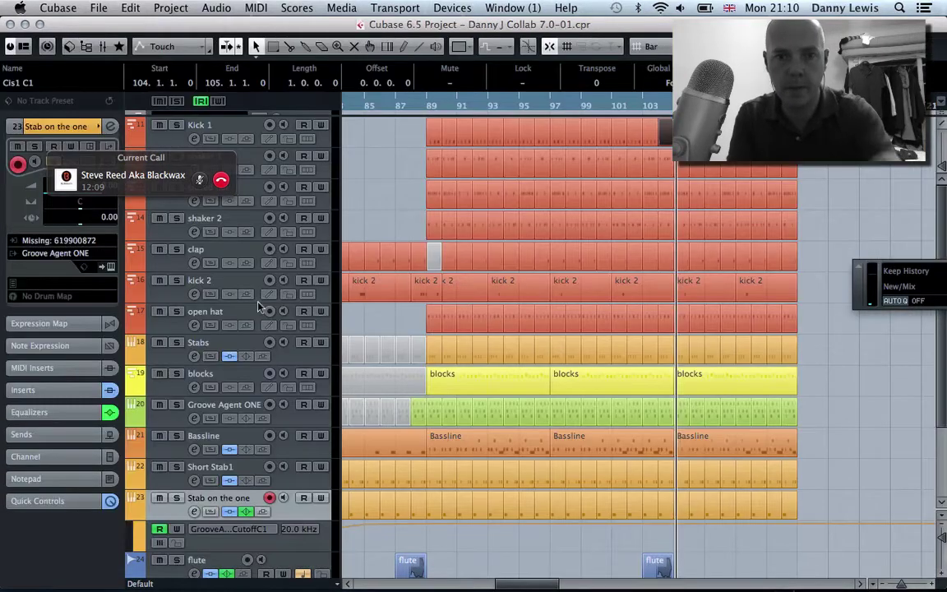
double_click(649, 109)
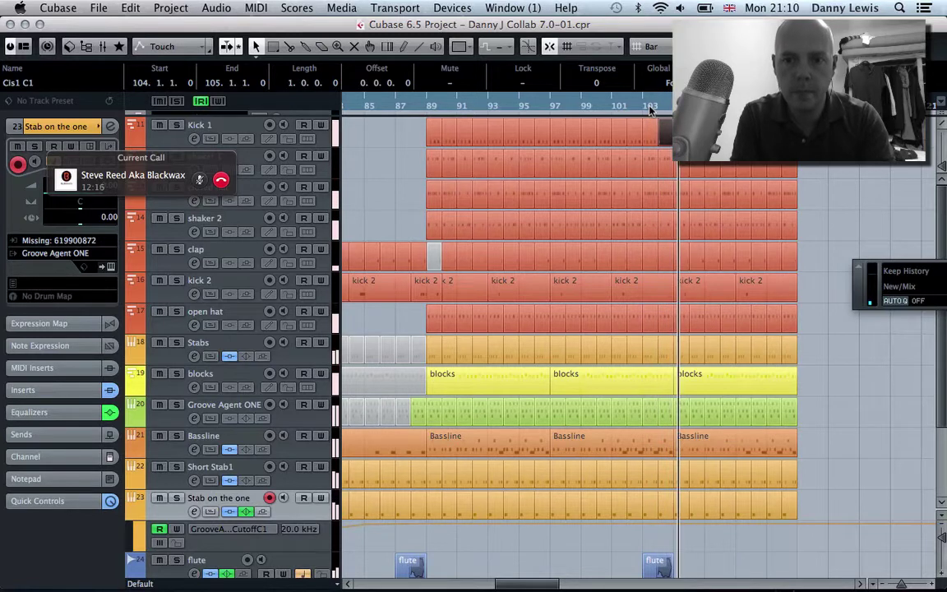
Step: Enlarge the Stab on the one track's cutoff automation lane and drop the cutoff to 8.77 kHz at bar 105
scroll(729, 312, down, 3)
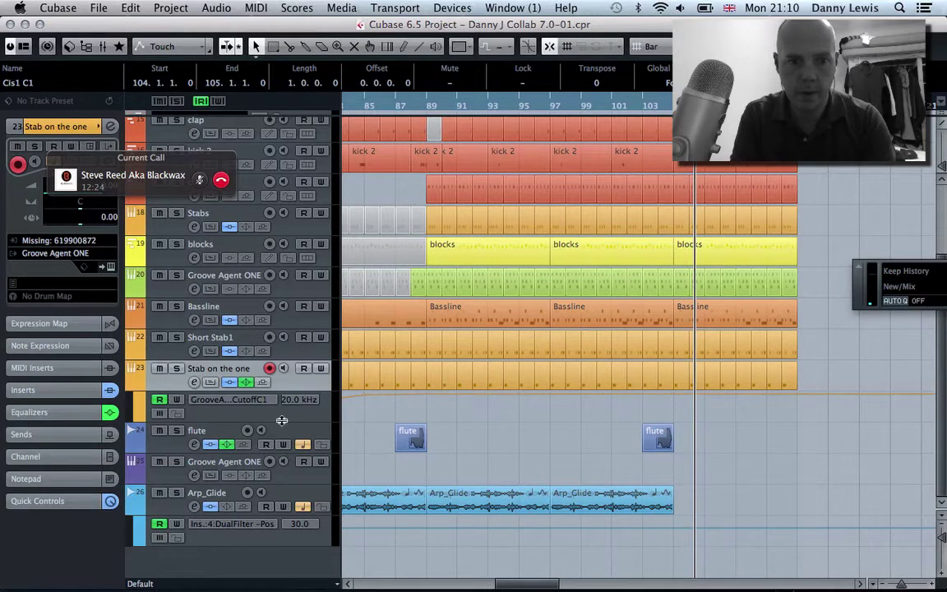
drag(281, 420, 294, 495)
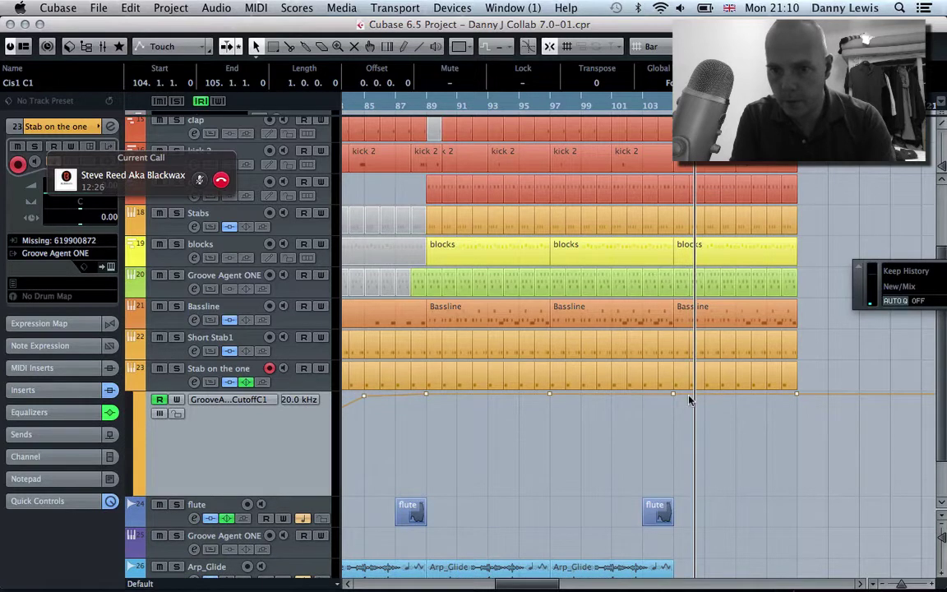
drag(689, 395, 672, 461)
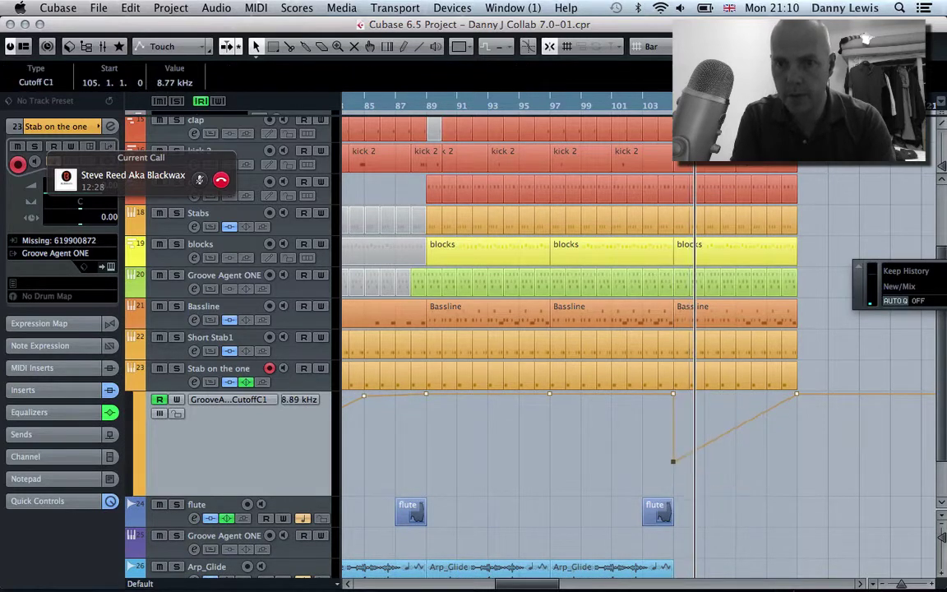
click(666, 113)
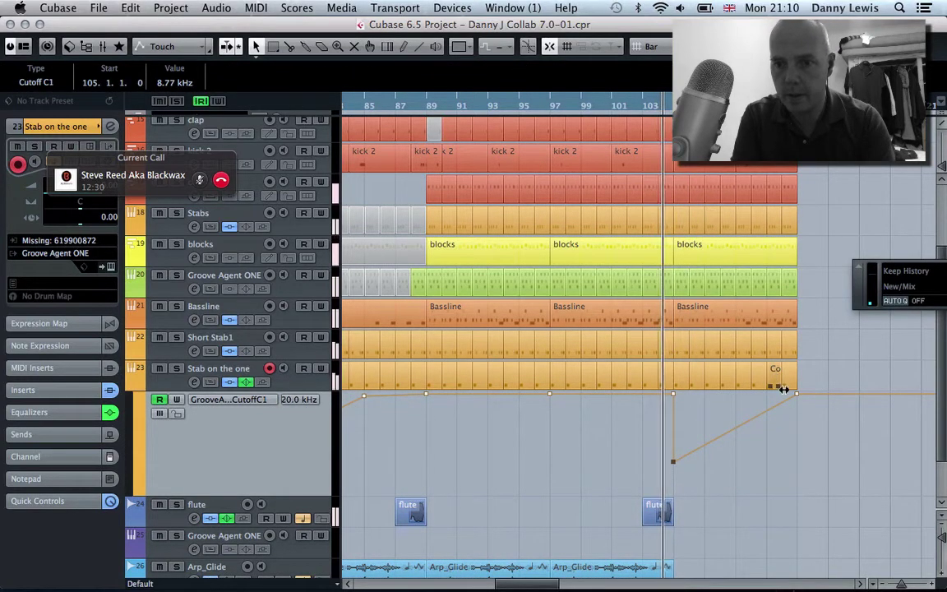
Step: Lower the cutoff automation point at bar 113 to 1.89 kHz and pull the lower bar 105 point further down
drag(796, 396, 797, 462)
drag(673, 461, 679, 487)
drag(796, 463, 797, 496)
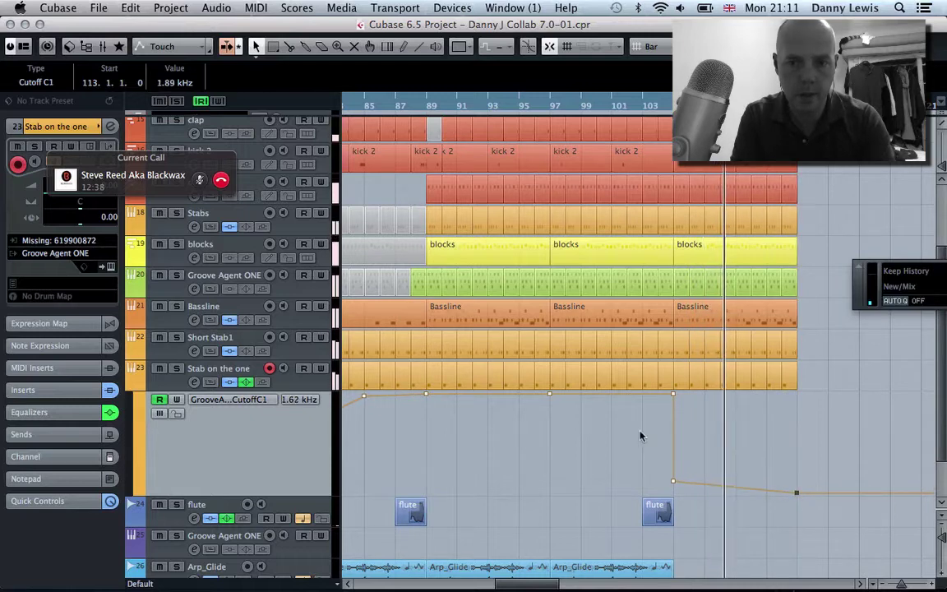
Step: Solo the Stab on the one track and check its Groove Agent ONE filter, using the LP type, during playback
key(s)
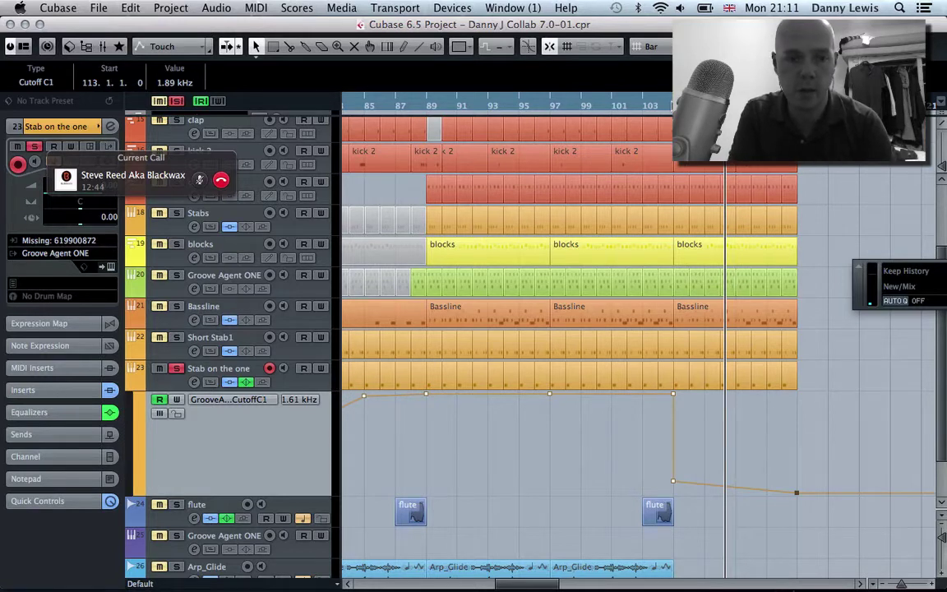
click(669, 107)
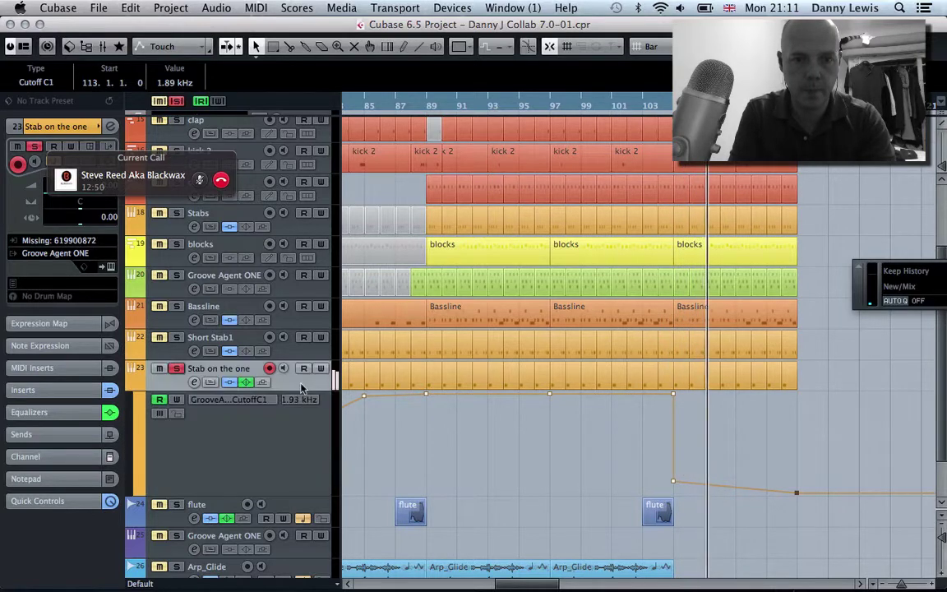
click(110, 268)
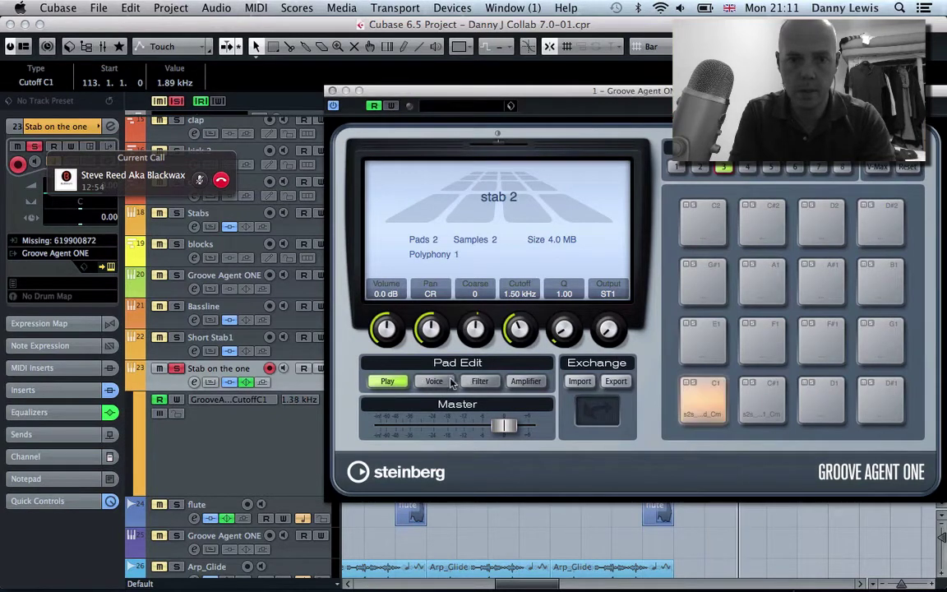
click(479, 381)
drag(430, 328, 426, 288)
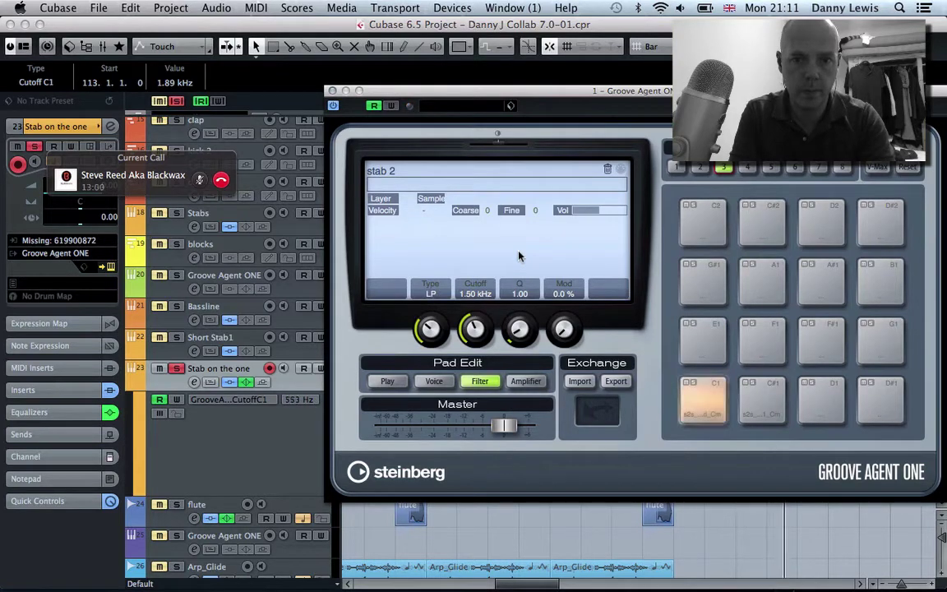
click(332, 91)
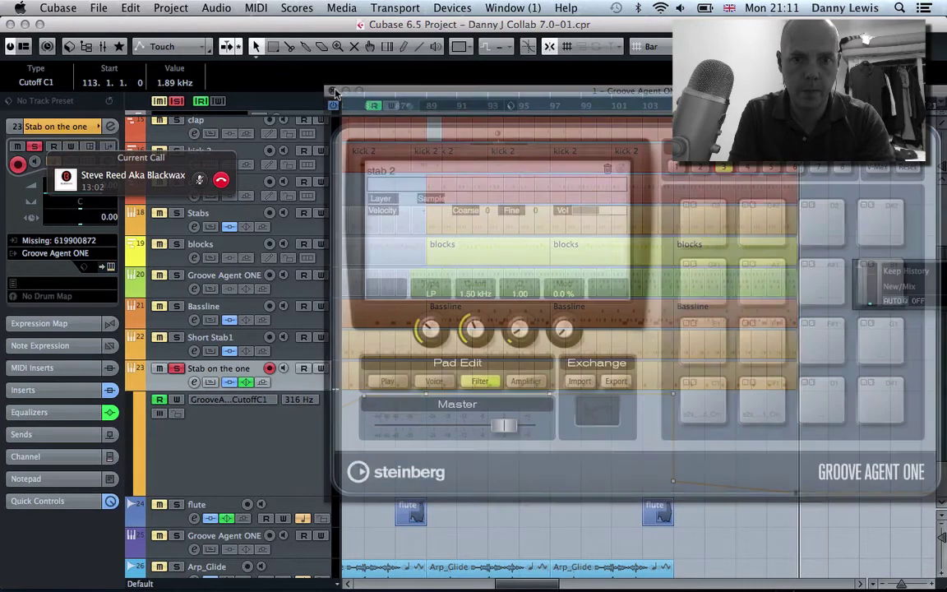
Step: Try a cutoff of 669 Hz at bar 105 of the Stab on the one automation during playback
click(660, 103)
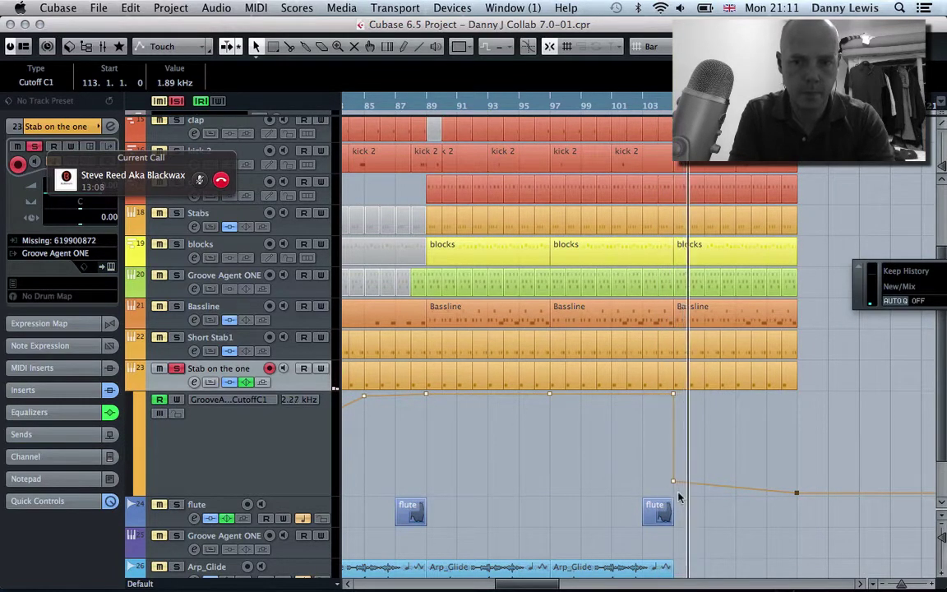
mouse_move(673, 481)
mouse_down()
mouse_move(672, 515)
mouse_move(672, 493)
mouse_up()
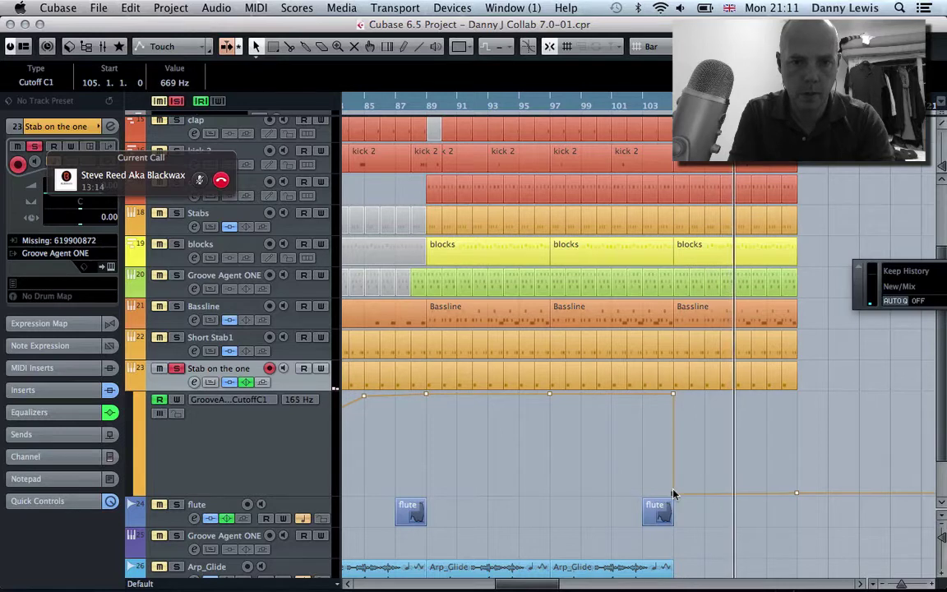
Step: Reopen Groove Agent ONE, move its window clear of the bar 105 automation points, and replay the transition into bar 105
click(111, 267)
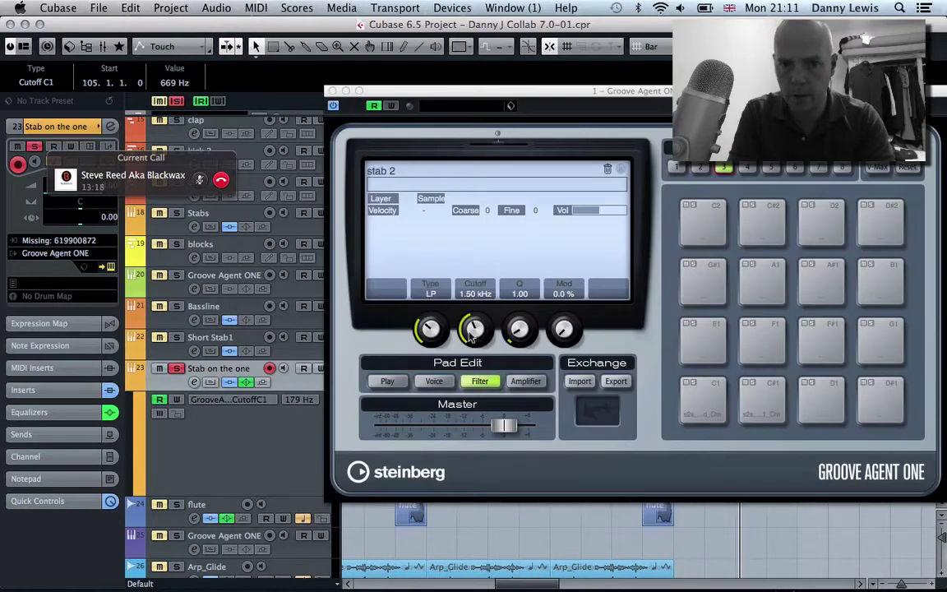
drag(471, 90, 329, 6)
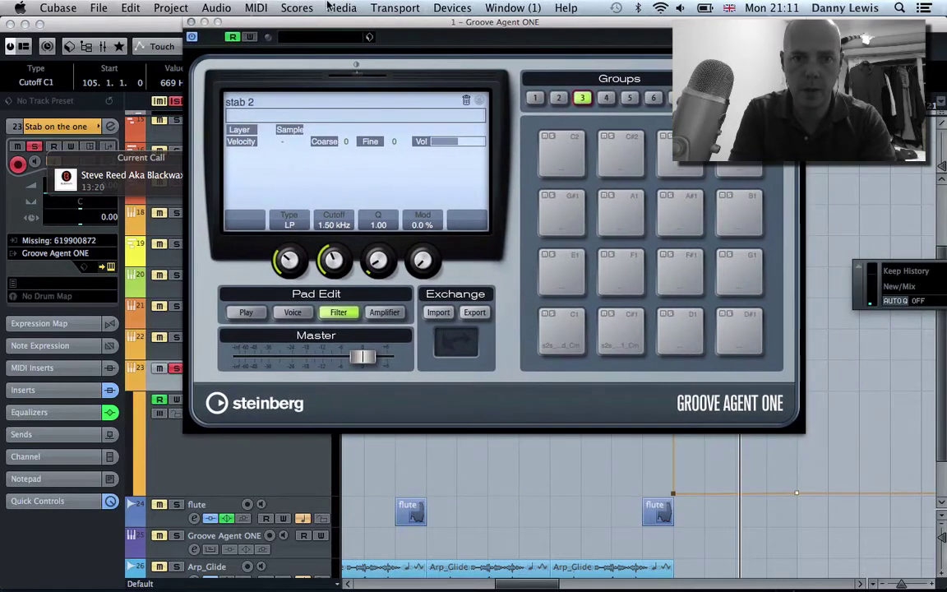
drag(699, 24, 504, 33)
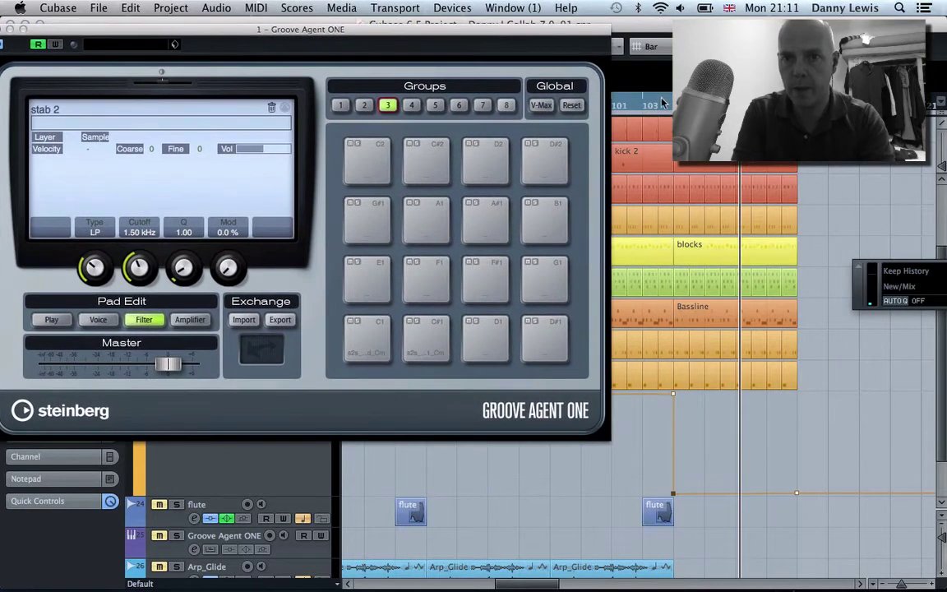
click(663, 103)
click(687, 306)
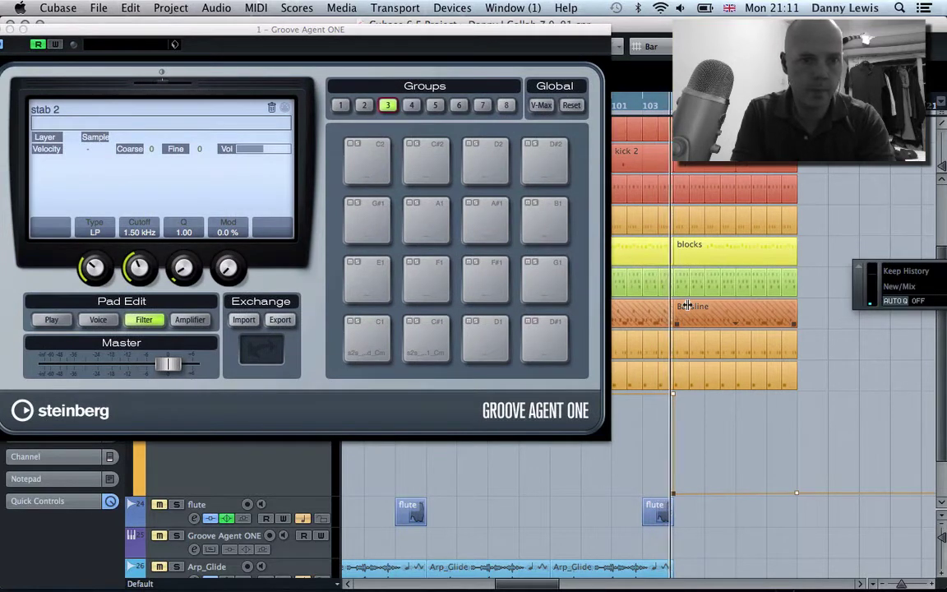
click(712, 515)
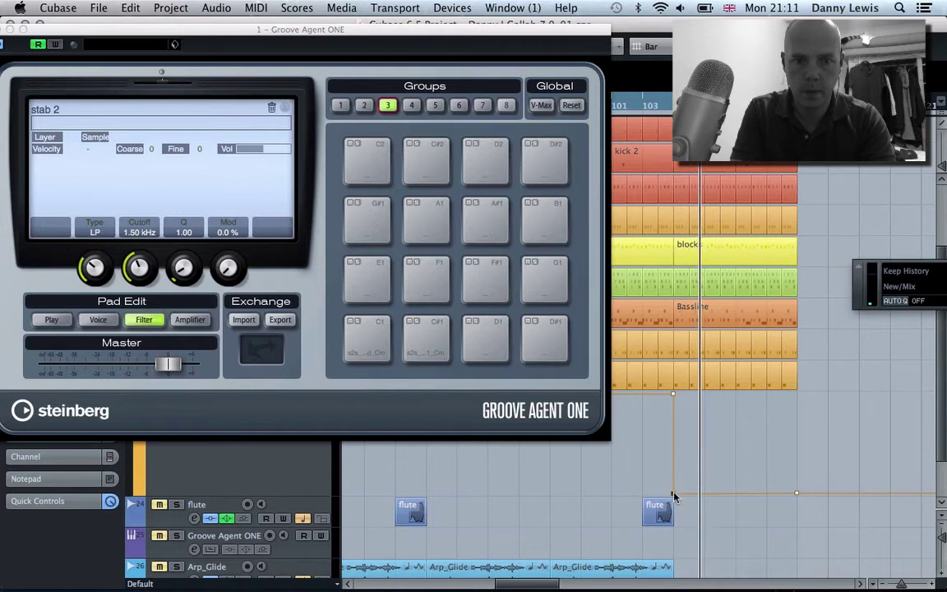
Step: Raise the lower cutoff point at bar 105 and select the C1 pad to show its filter values
drag(674, 494, 673, 481)
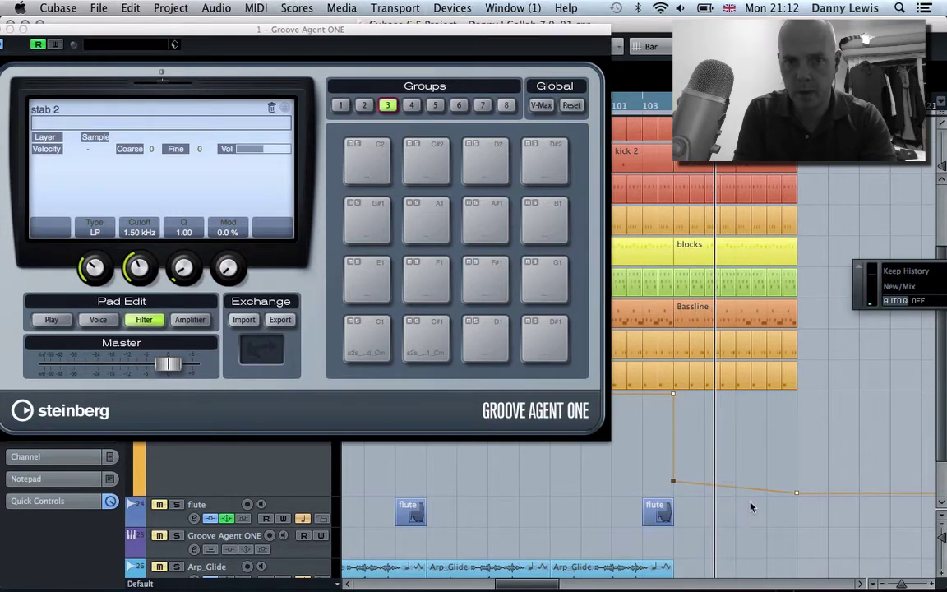
click(376, 344)
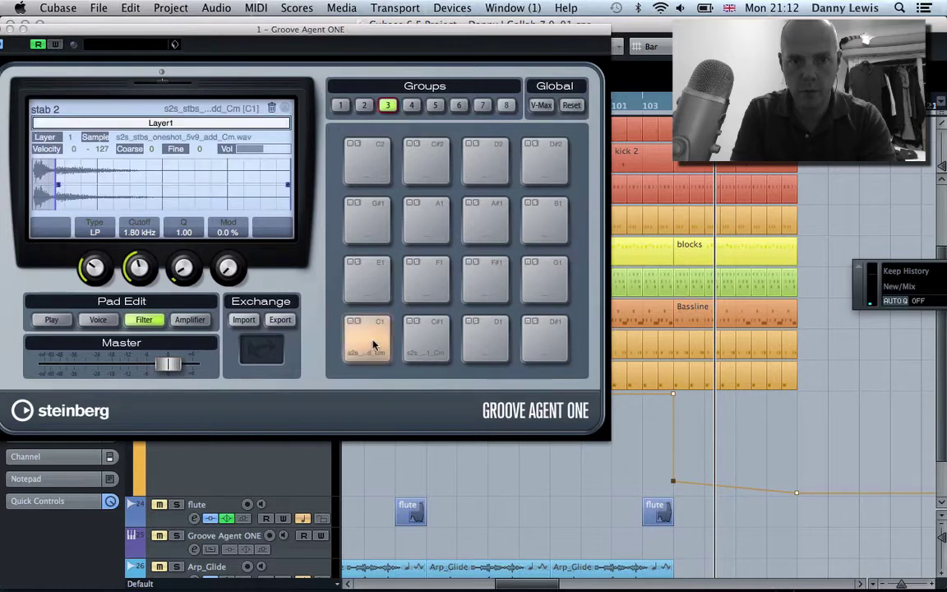
click(367, 351)
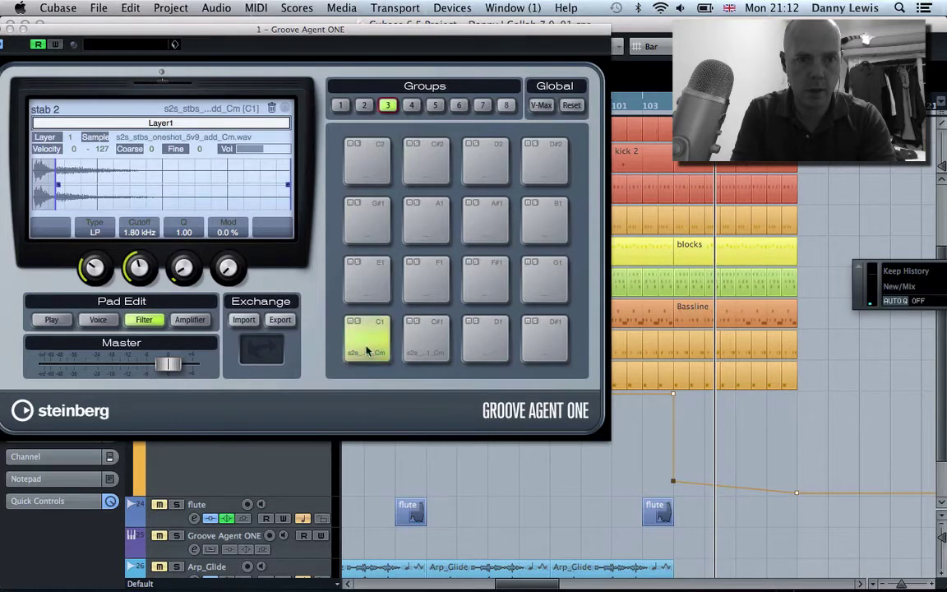
Step: Set the lower cutoff automation point at bar 105 to 648 Hz and replay the transition
click(668, 113)
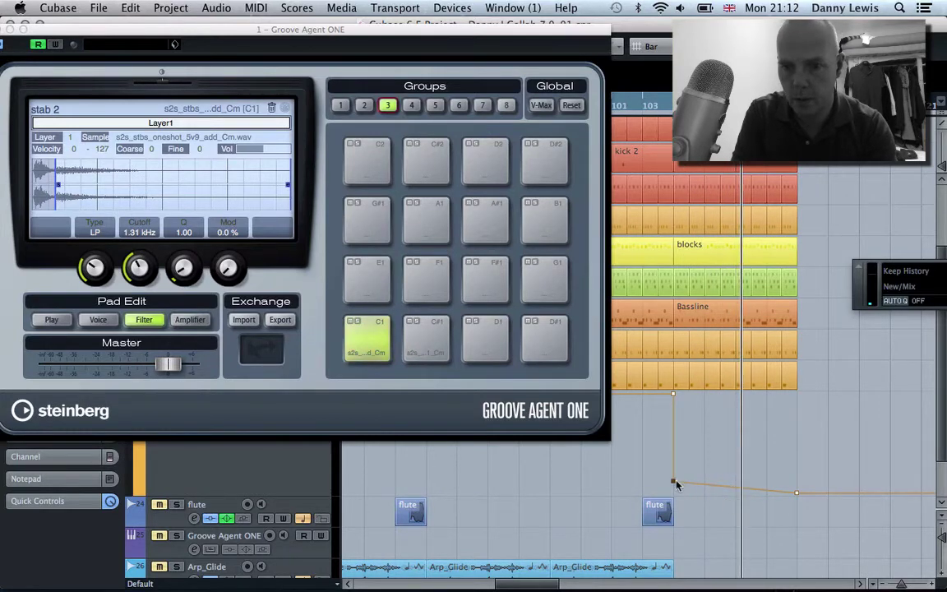
drag(672, 485, 671, 492)
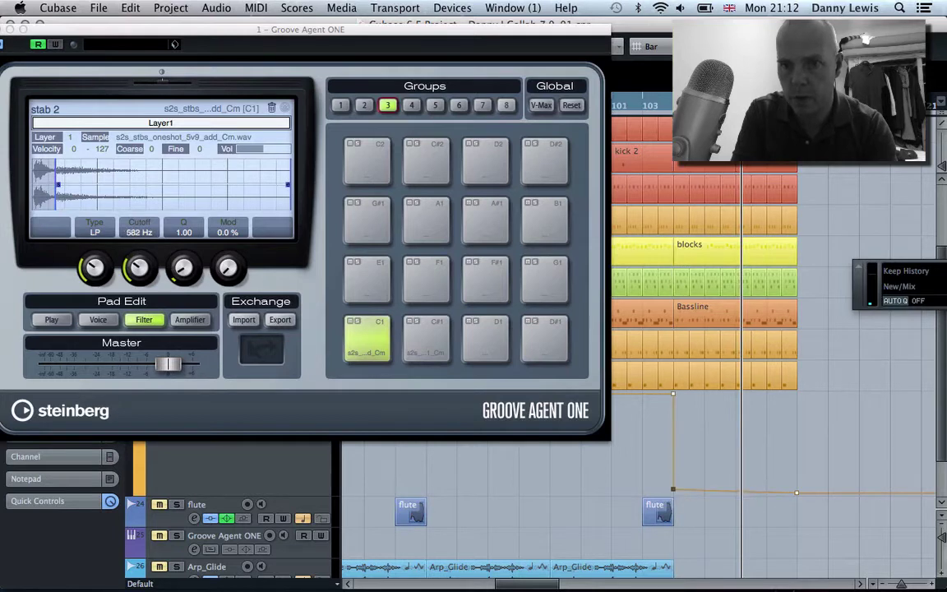
click(664, 105)
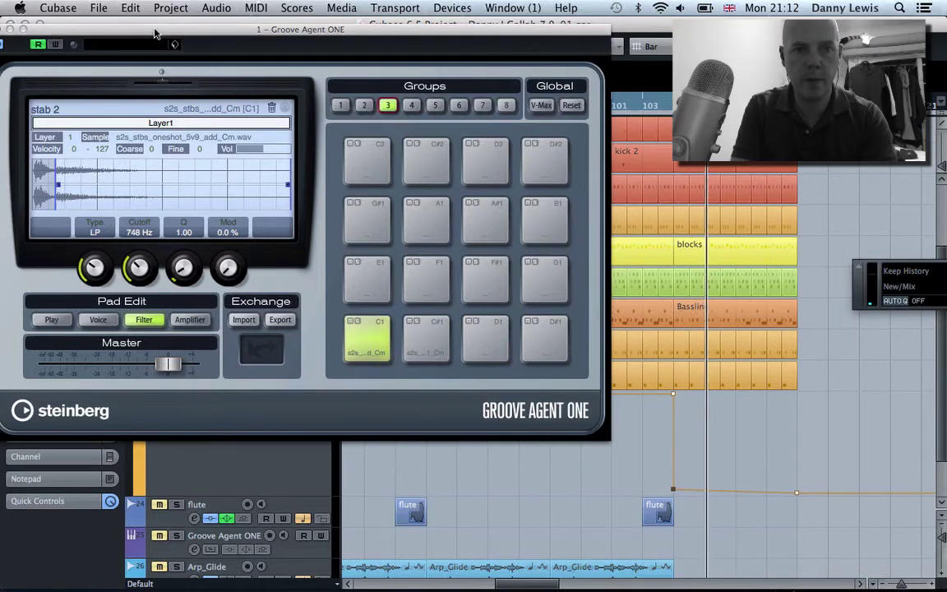
Step: Close the Groove Agent ONE window and unsolo the Stab on the one track
drag(155, 33, 266, 64)
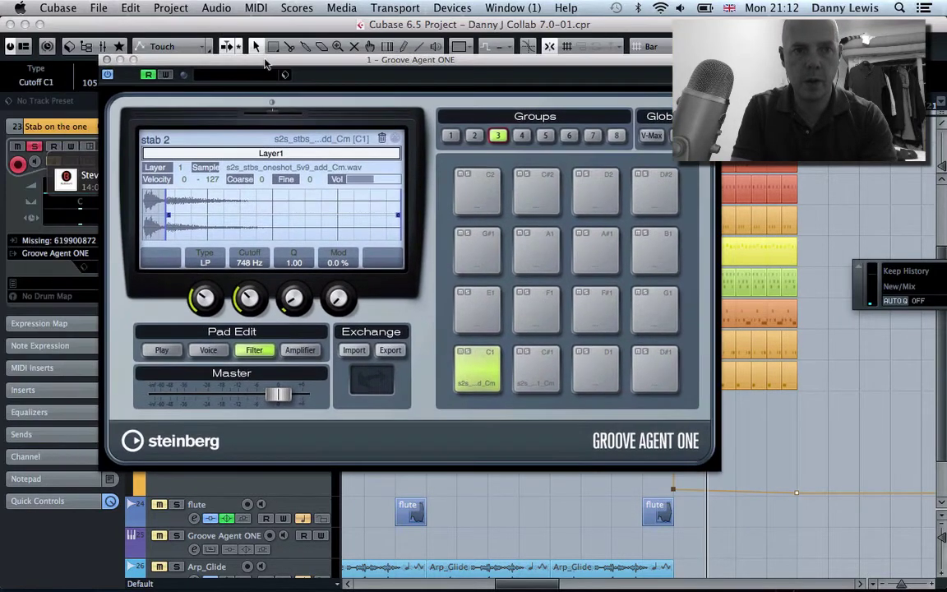
click(107, 61)
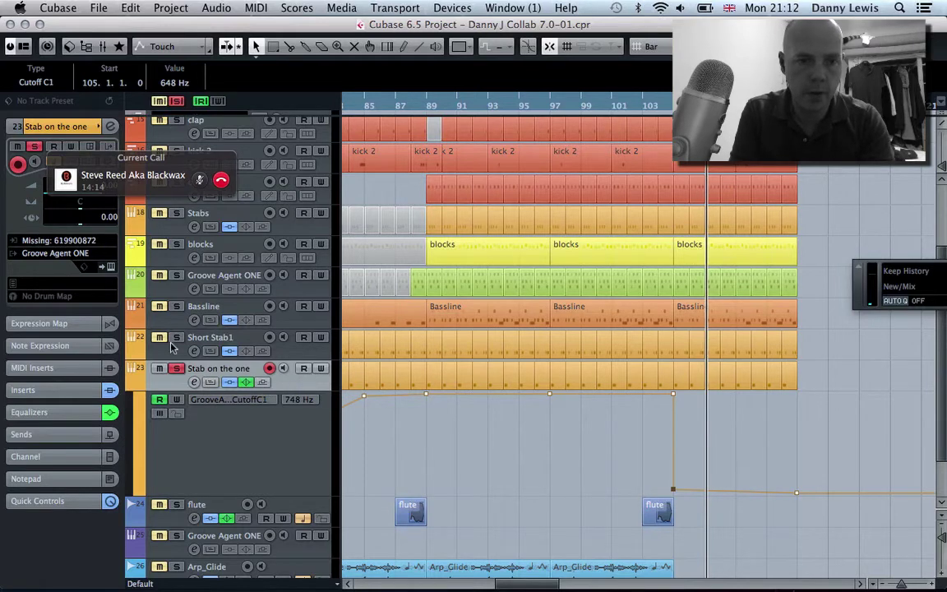
click(176, 369)
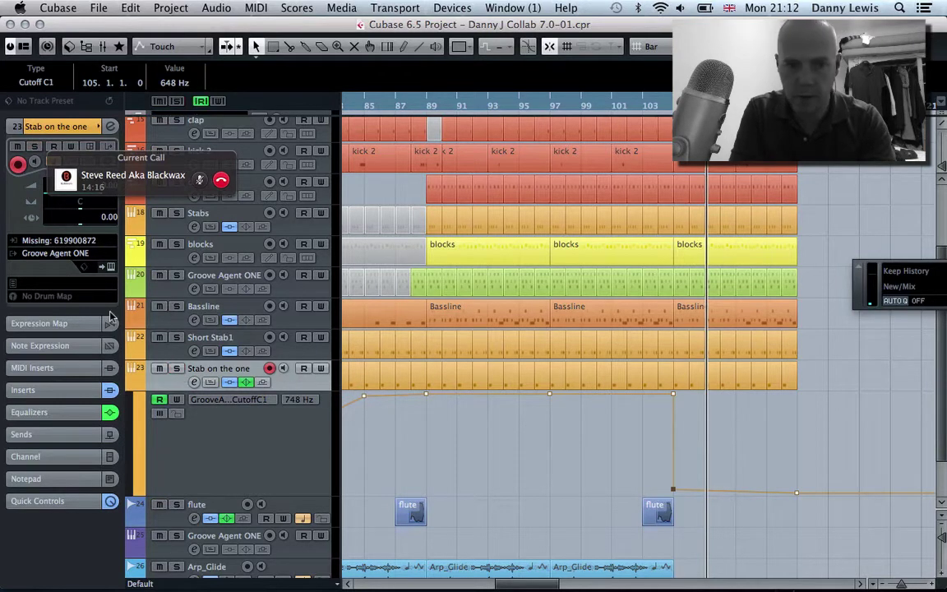
Step: Add Steinberg's DualFilter as an insert on the Short Stab1 track and place it in slot 1, ahead of PingPongDelay
click(141, 340)
click(92, 393)
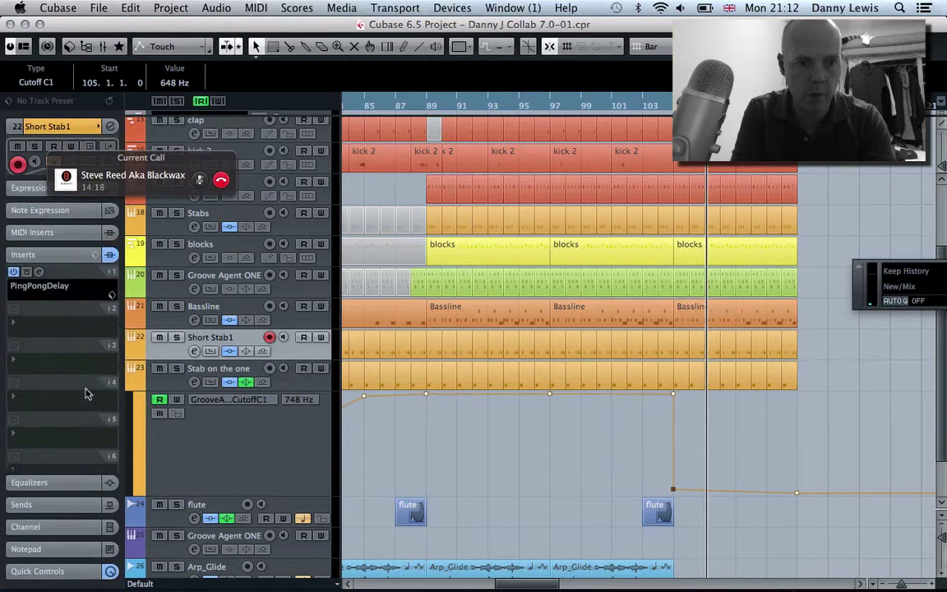
click(58, 267)
mouse_move(164, 476)
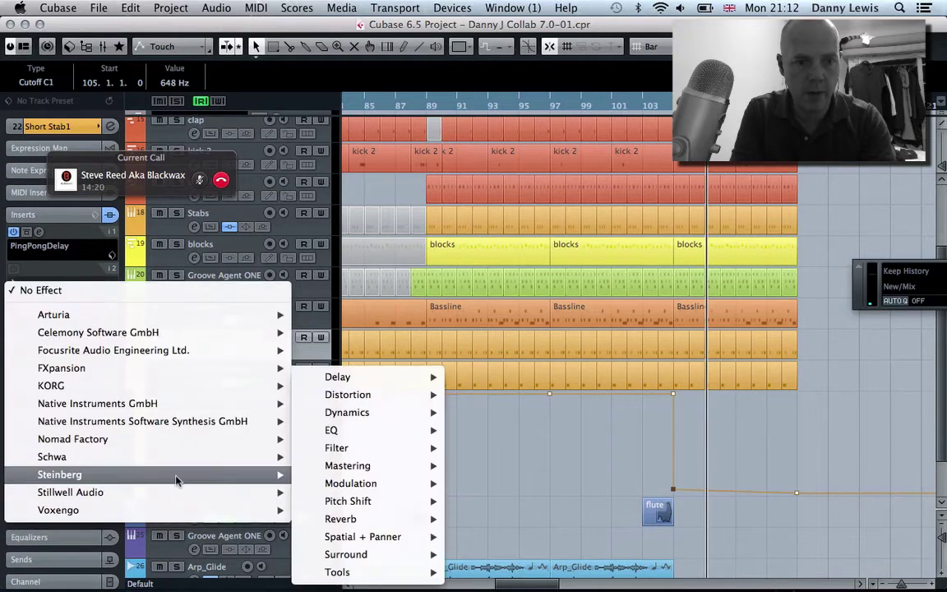
mouse_move(400, 401)
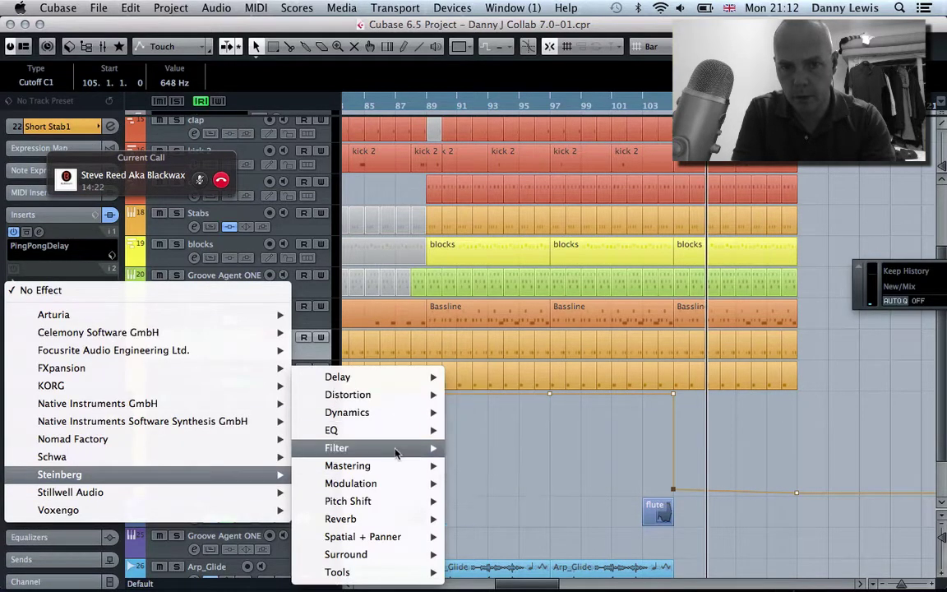
mouse_move(396, 454)
click(486, 448)
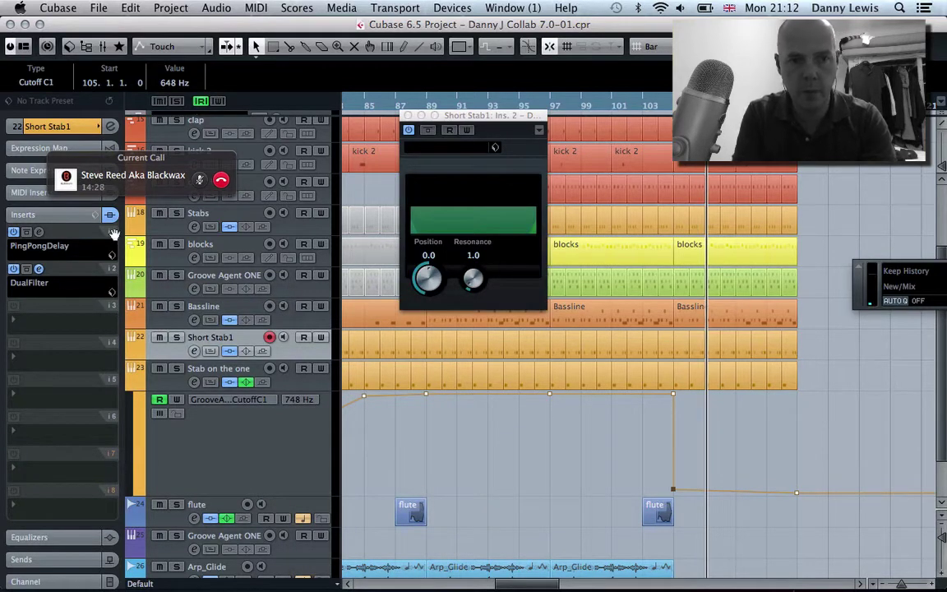
drag(113, 234, 105, 255)
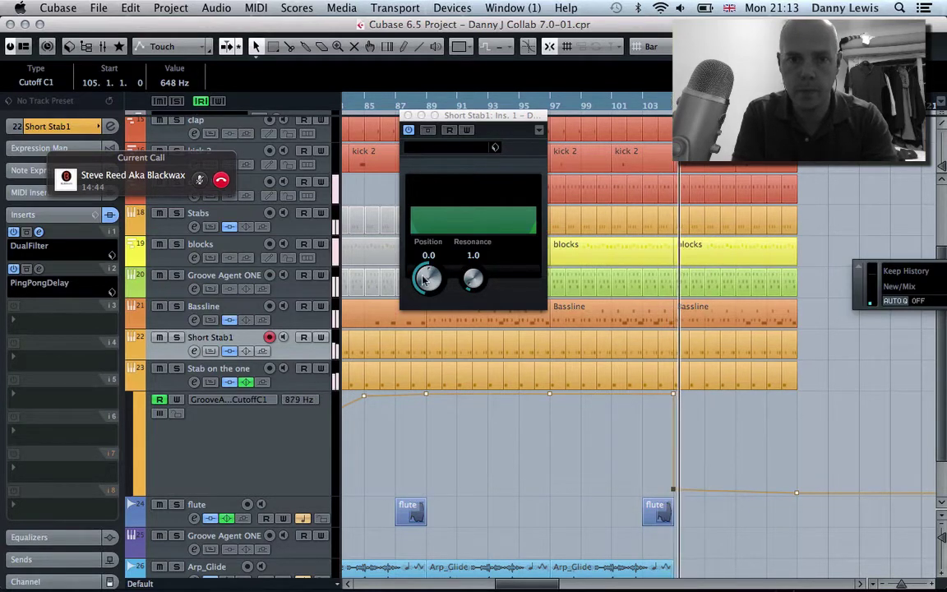
Step: Lower the DualFilter position on Short Stab1 to -52.5 and enable automation read for the plug-in
drag(424, 280, 430, 325)
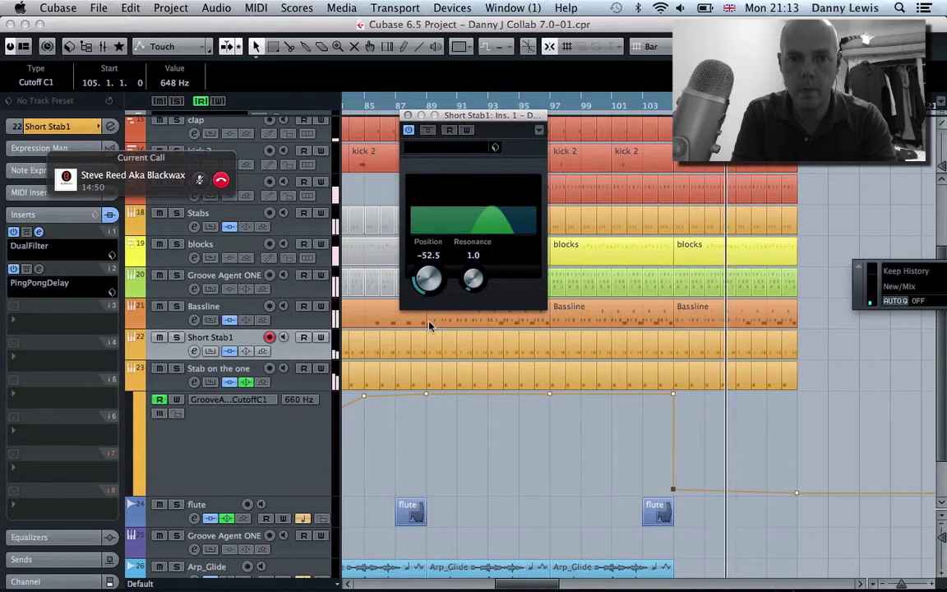
click(448, 131)
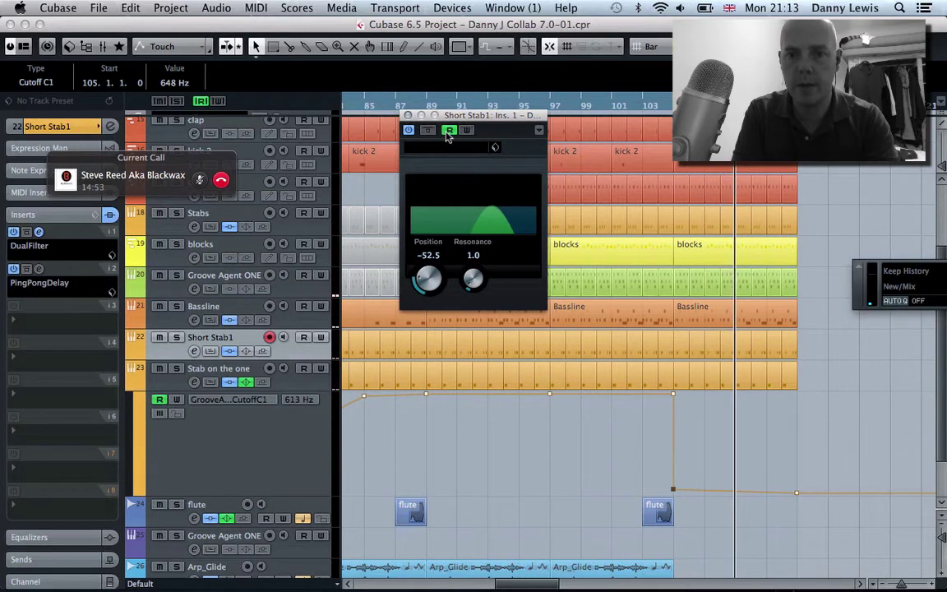
Step: Show Short Stab1's automation and assign its first, enlarged lane to the DualFilter position parameter
click(131, 354)
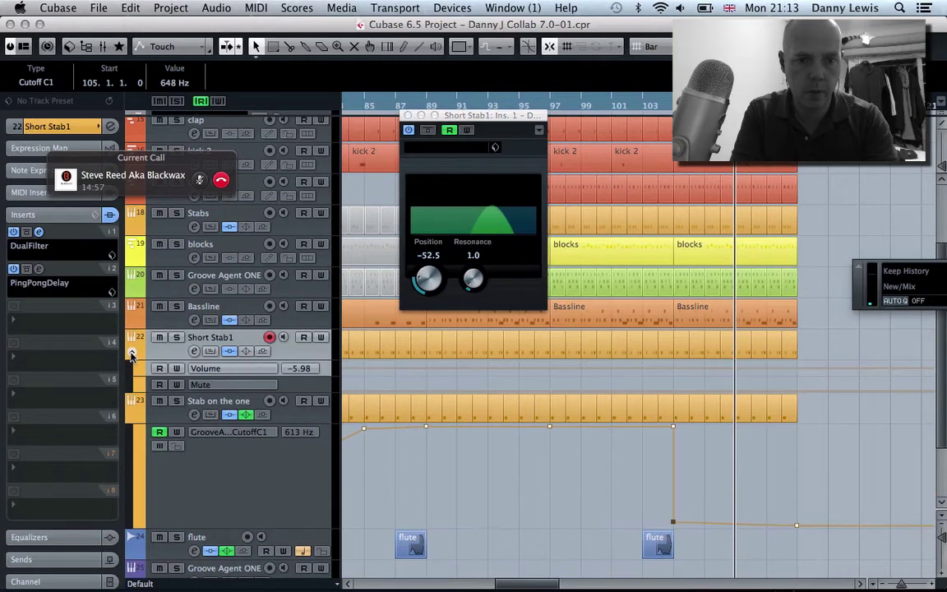
click(220, 374)
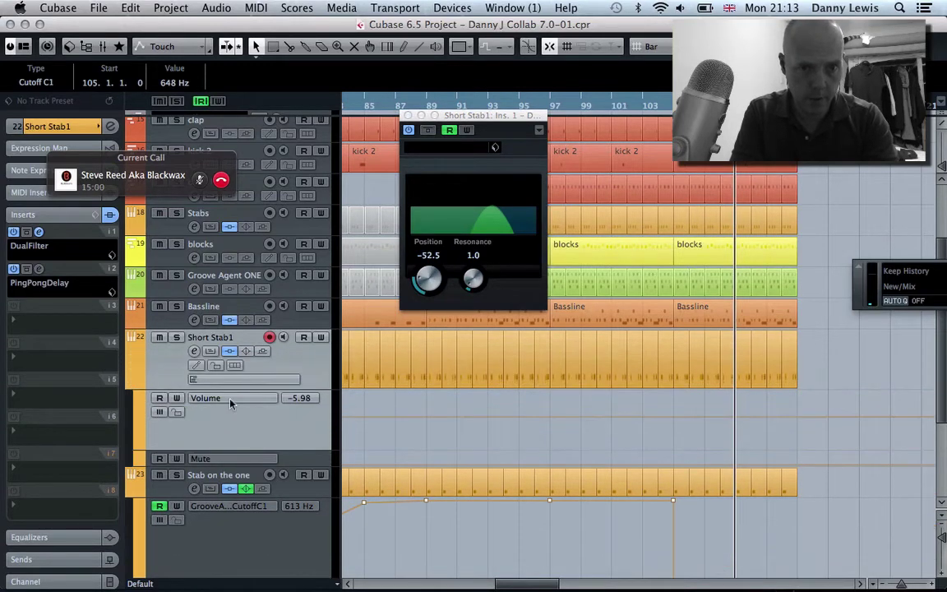
click(206, 396)
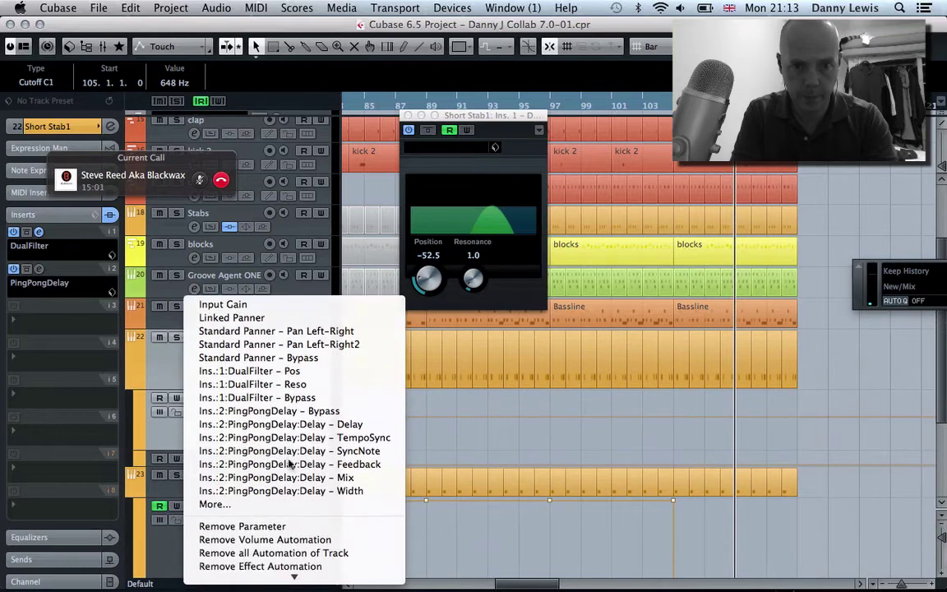
click(296, 371)
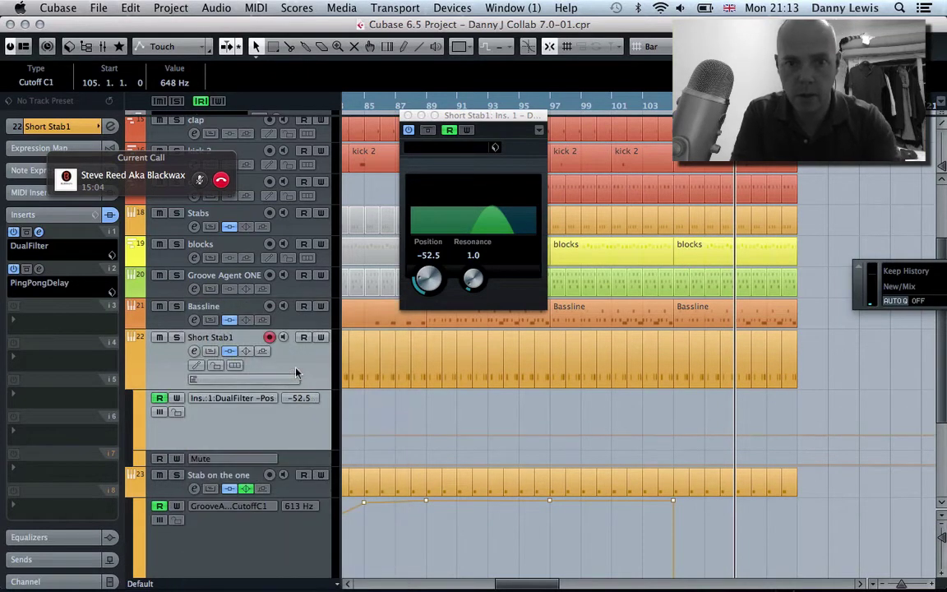
Step: Add a DualFilter position drop at bar 105, with one automation point at 1.3 and the other at -70.0
click(672, 438)
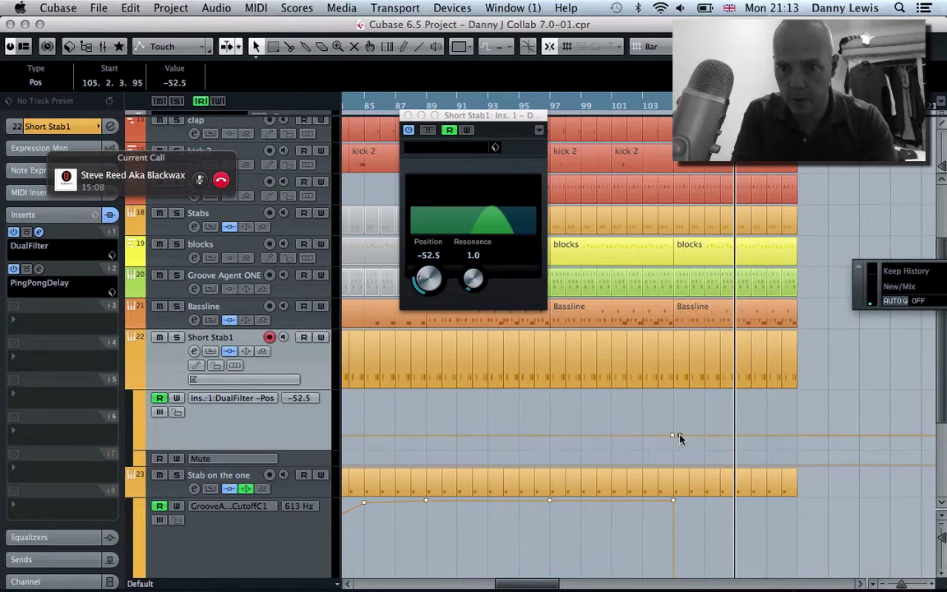
drag(670, 436, 673, 424)
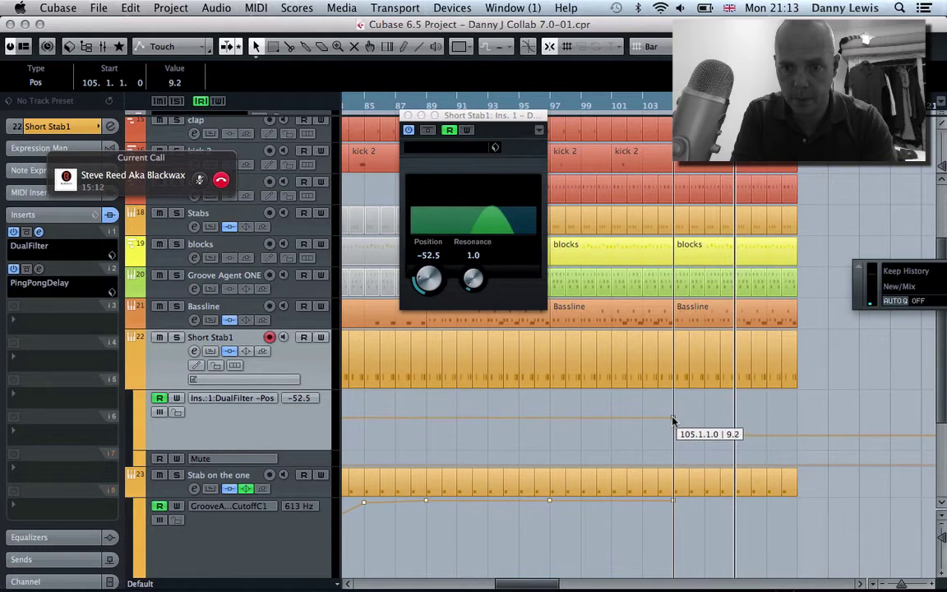
drag(673, 424, 673, 424)
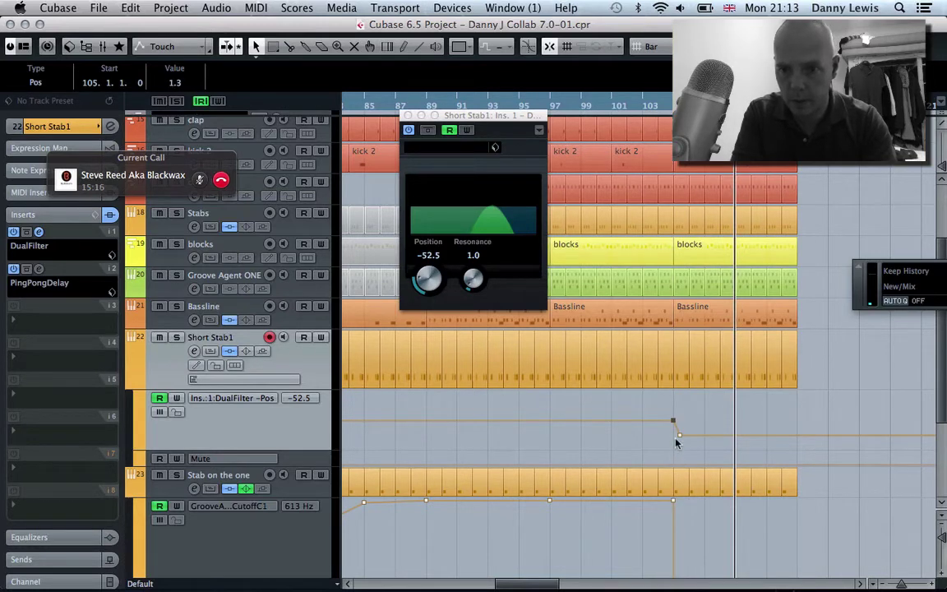
drag(678, 437, 672, 439)
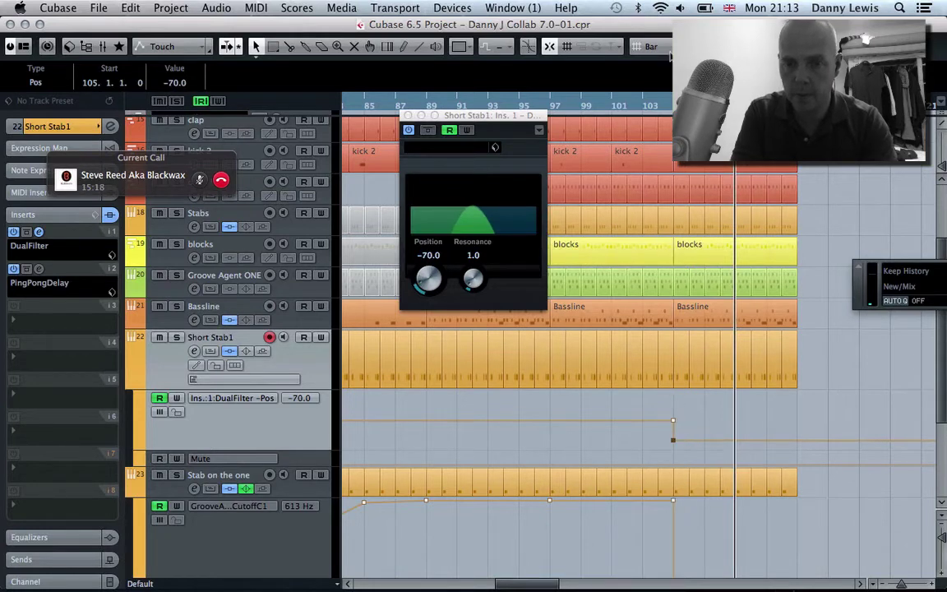
Step: Raise the lower DualFilter position point at bar 105 to -62.0 and replay the transition
key(h)
key(h)
key(h)
key(h)
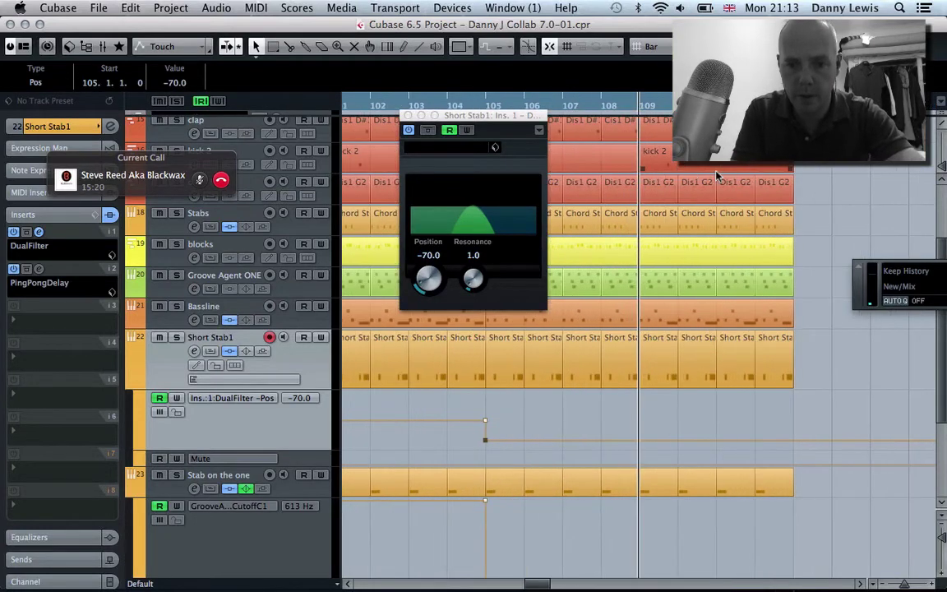
drag(416, 440, 417, 436)
click(382, 102)
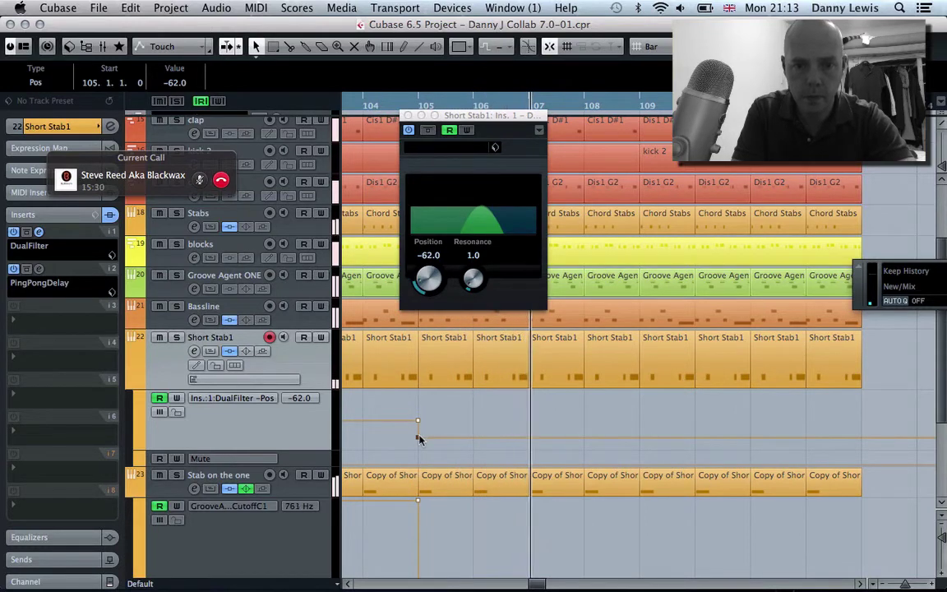
Step: Set the lower DualFilter position point at bar 105 to -46.2 and replay from just before the drop
mouse_move(418, 438)
drag(418, 438, 418, 432)
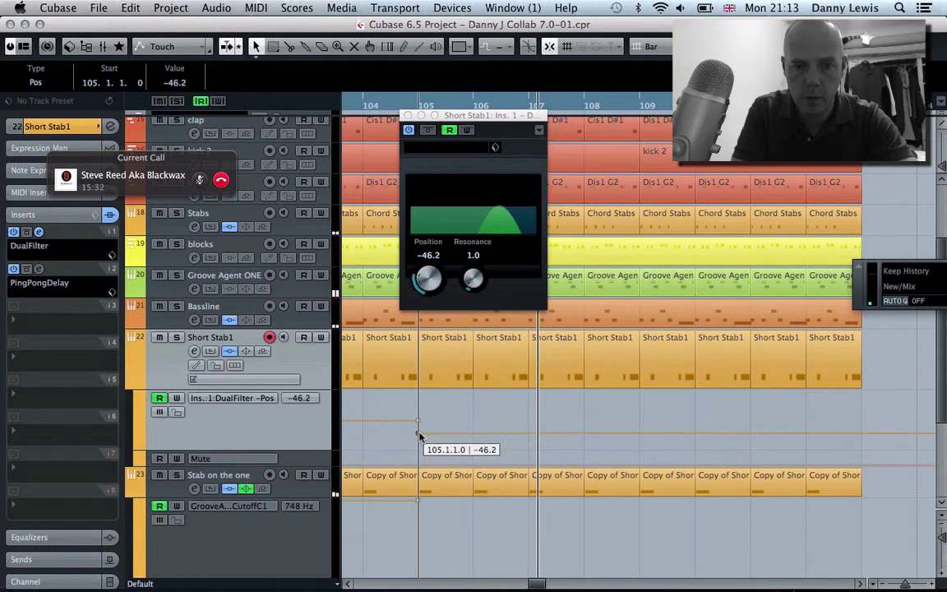
click(393, 100)
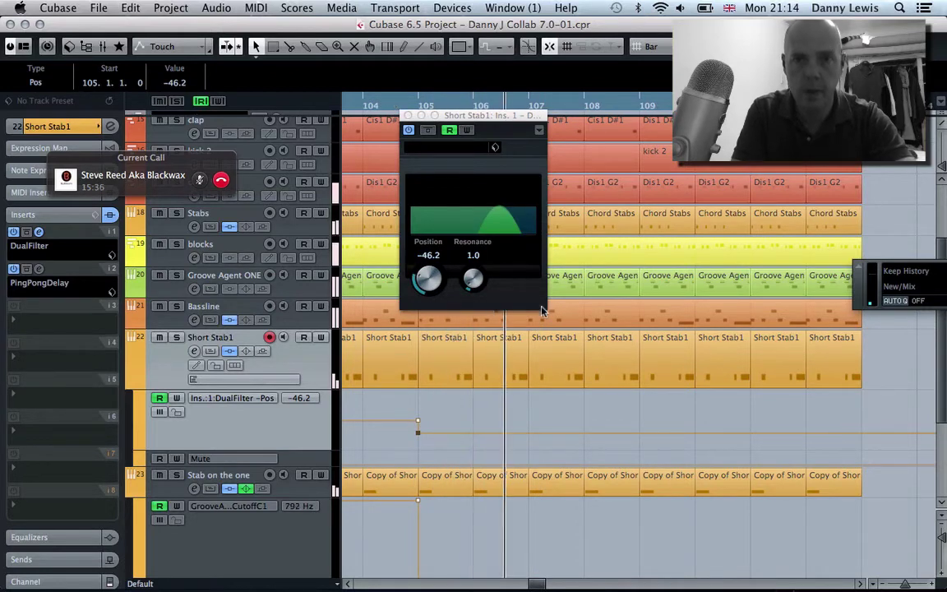
Step: Examine the whole arrangement from bar 1 to its current end, comparing it with the section around bar 105
key(g)
key(g)
key(g)
key(g)
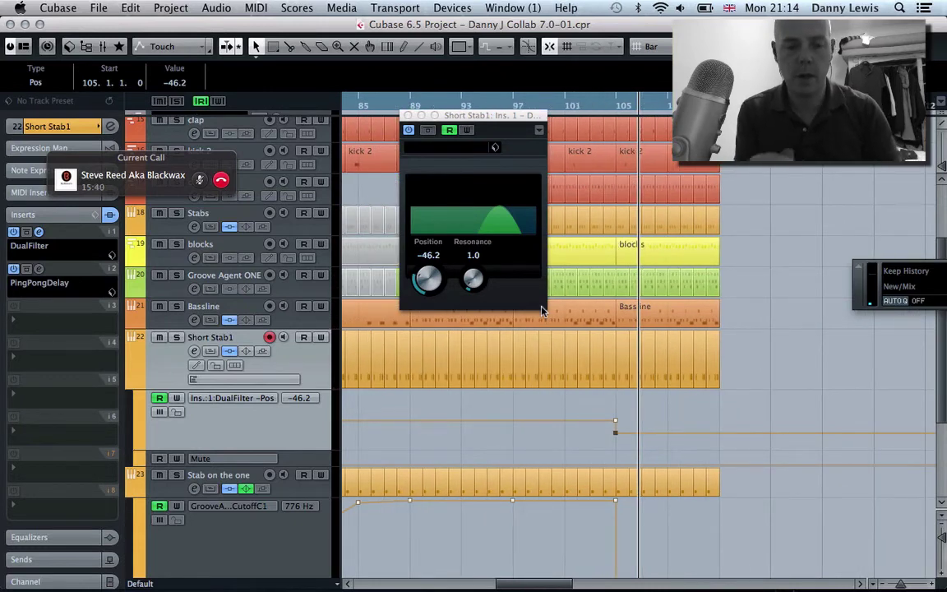
key(g)
key(g)
key(g)
key(g)
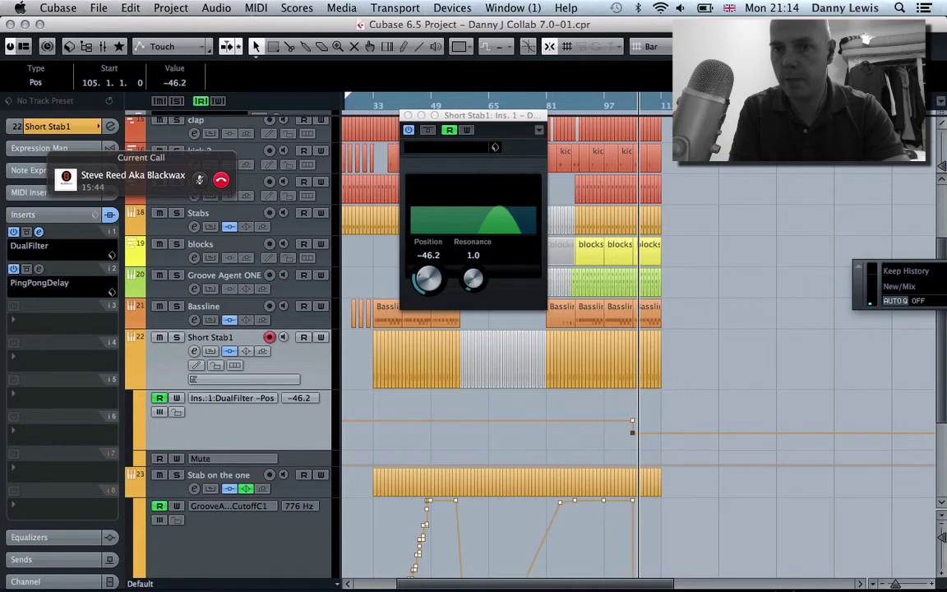
key(h)
key(h)
key(h)
key(h)
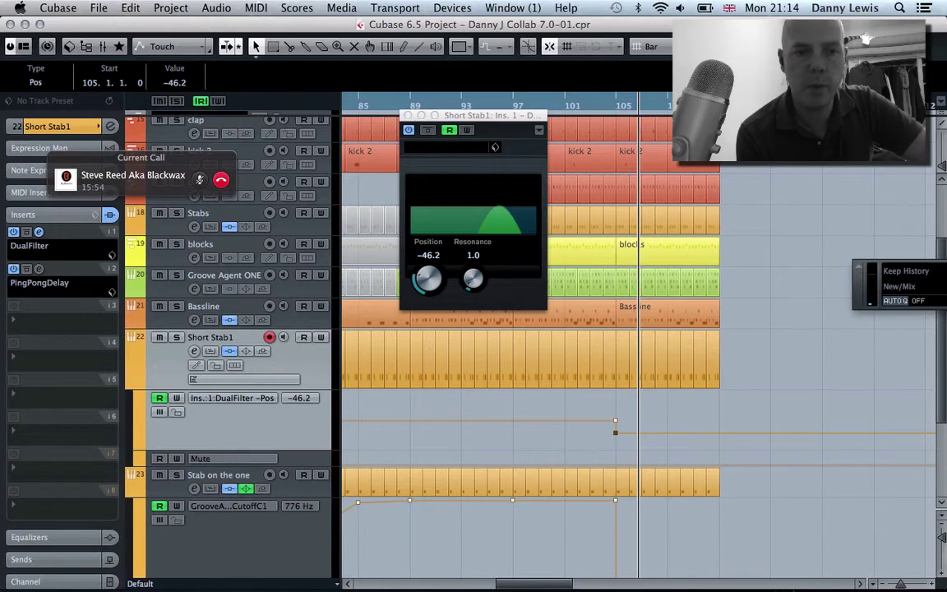
key(g)
key(g)
key(g)
key(g)
key(g)
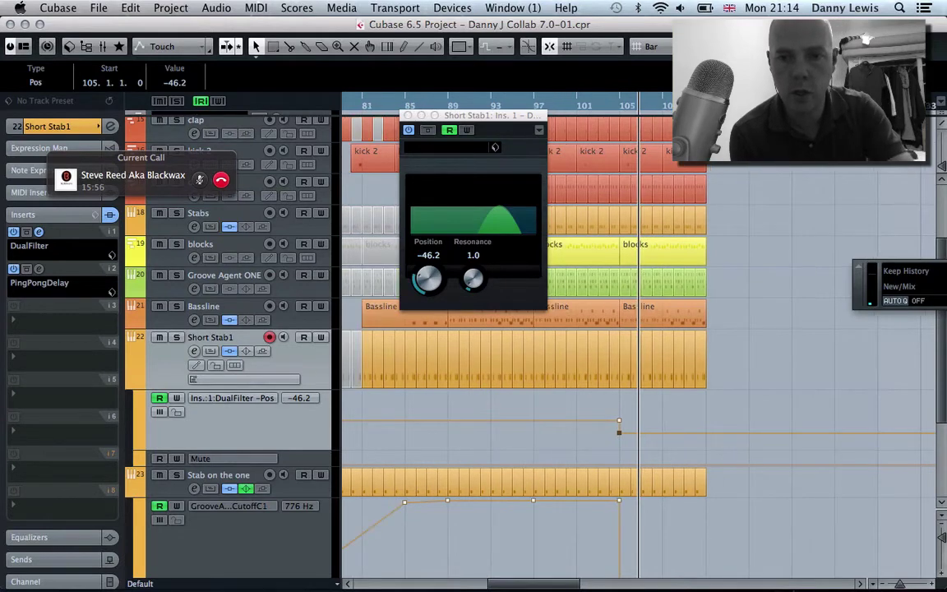
key(h)
key(h)
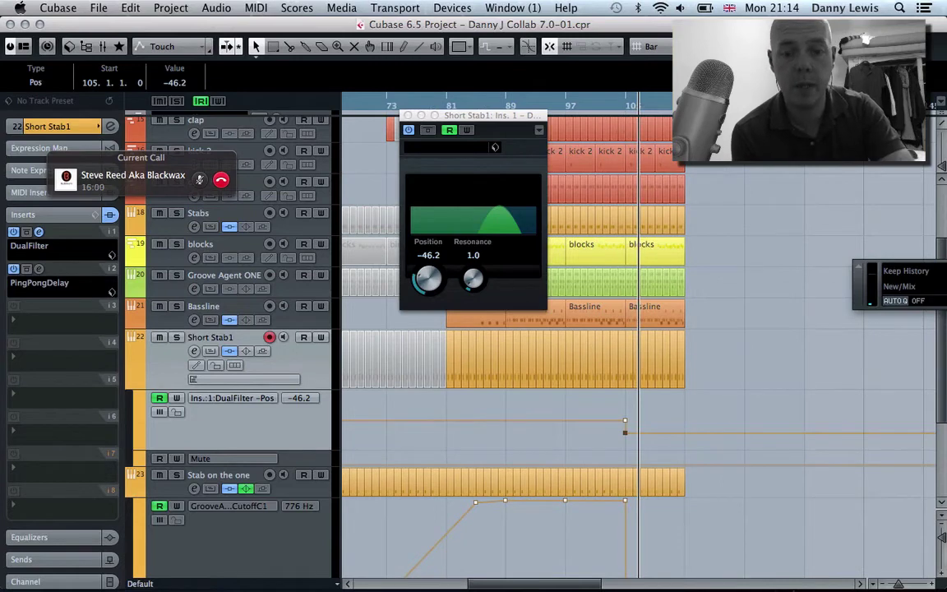
key(g)
key(g)
key(g)
key(g)
key(g)
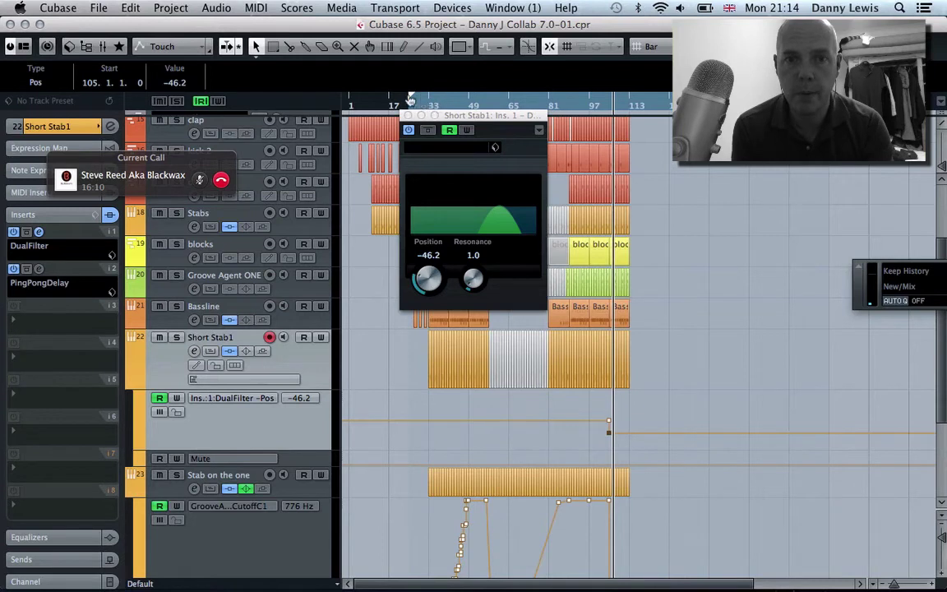
mouse_move(409, 98)
mouse_down()
mouse_move(349, 99)
mouse_move(353, 107)
mouse_up()
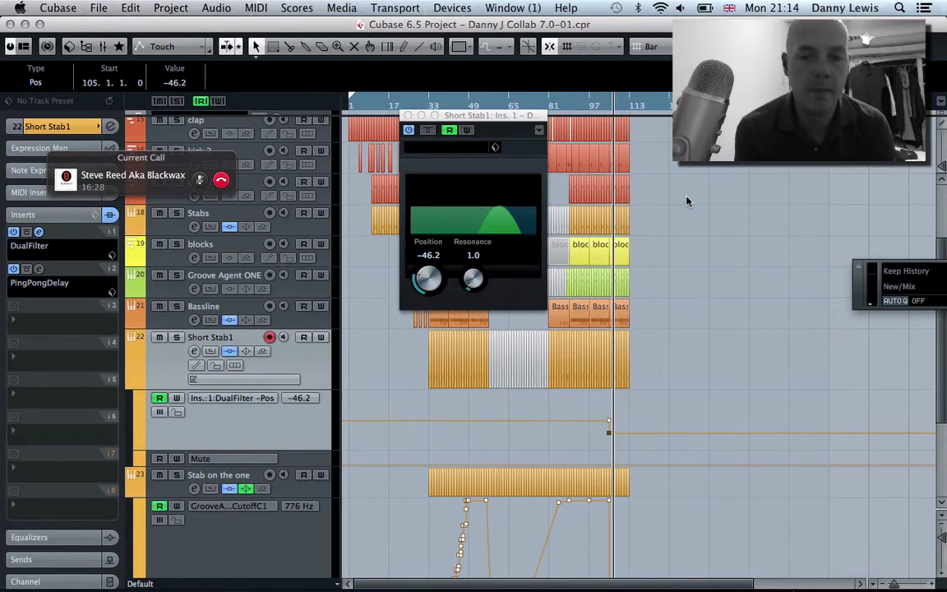
Step: Select the Short Stab1 track and open its Groove Agent ONE instrument, moving the window clear of the arrangement
click(262, 302)
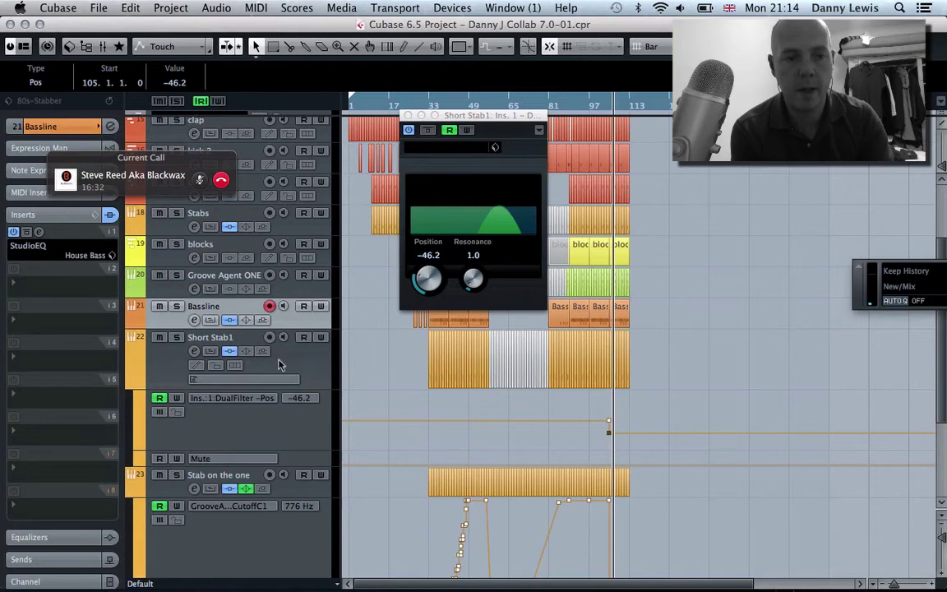
click(280, 364)
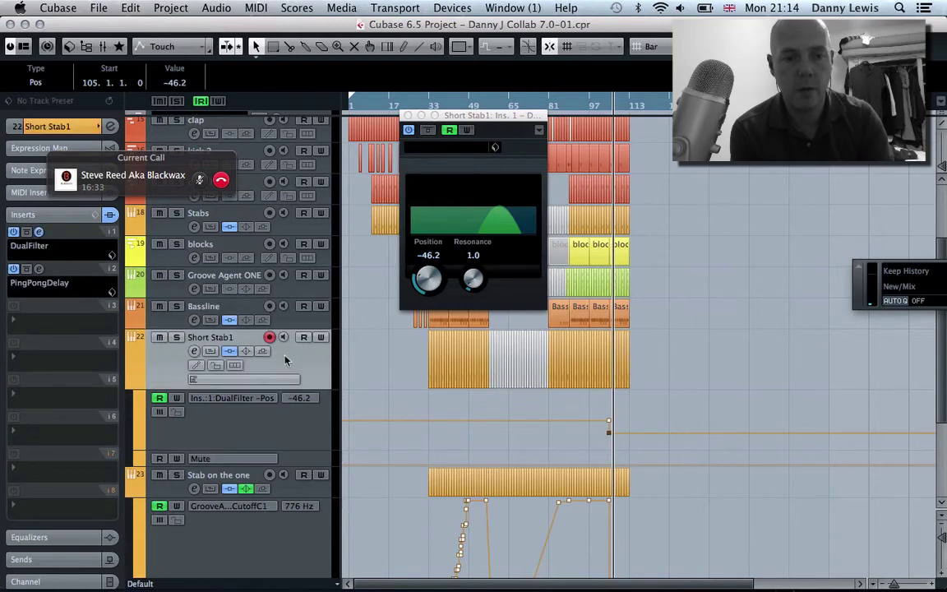
click(48, 128)
click(102, 247)
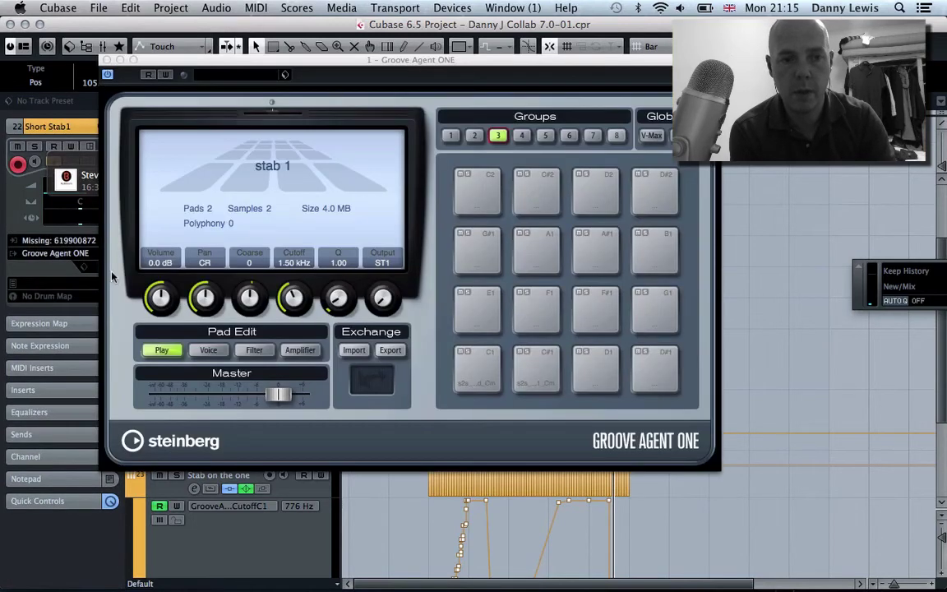
drag(410, 69, 344, 33)
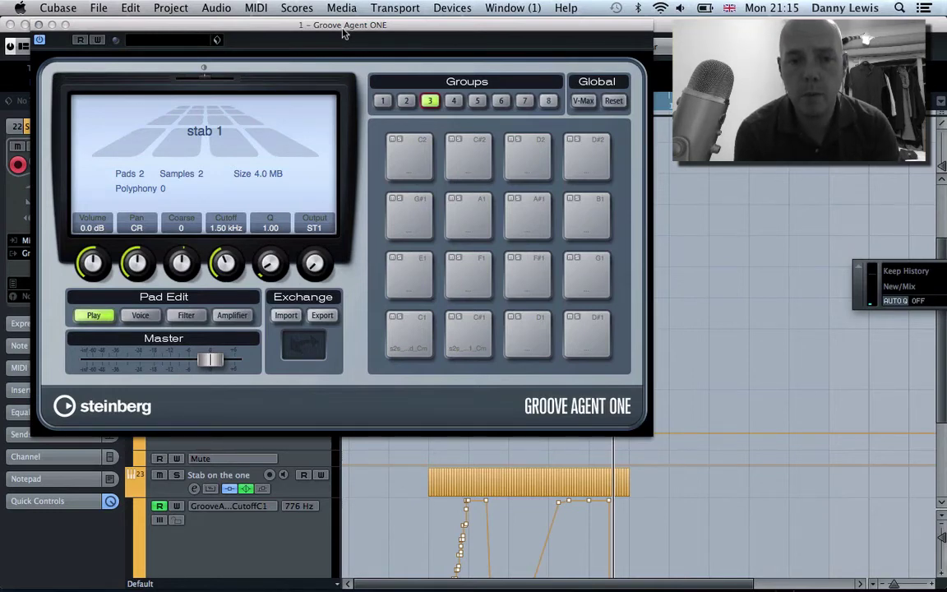
Step: Audition the C1 and C#1 stab pads alternately to compare their sounds and cutoff values
click(409, 336)
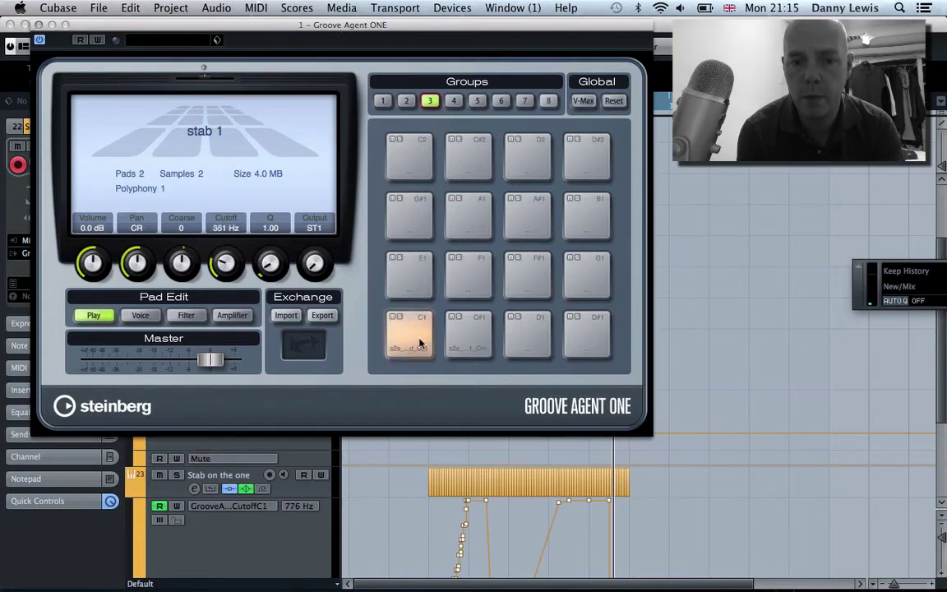
click(467, 337)
click(403, 344)
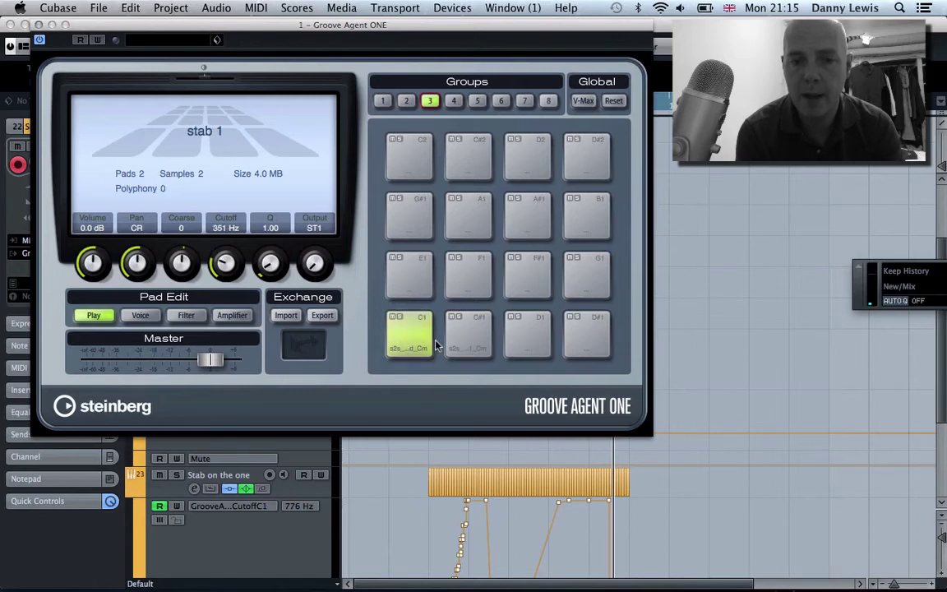
click(467, 341)
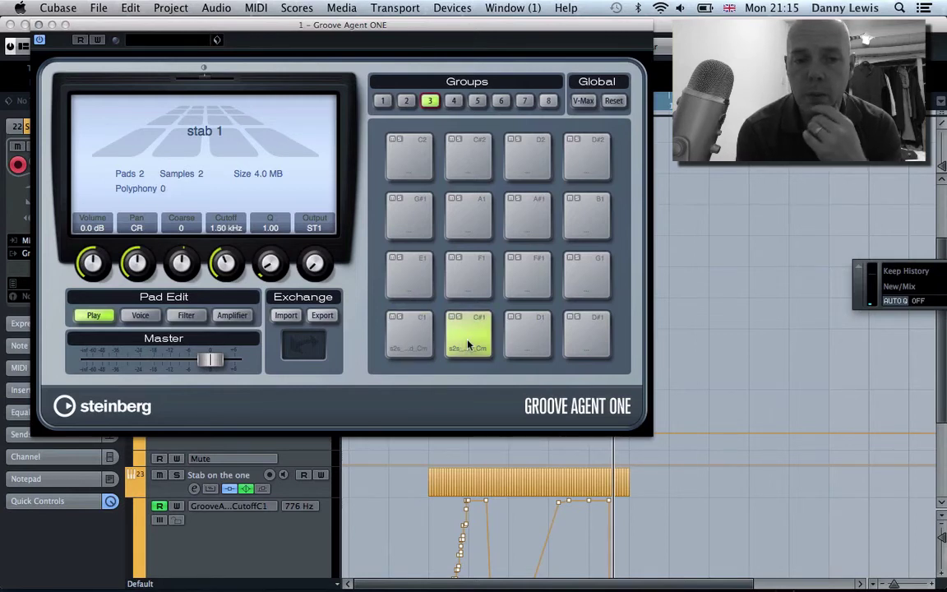
click(406, 349)
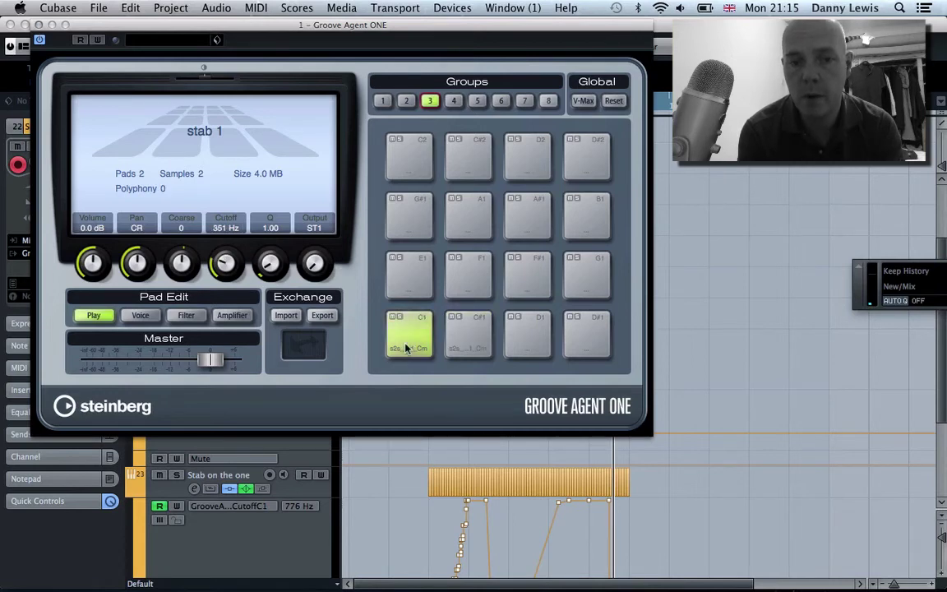
click(468, 344)
Step: Try a coarse tuning of 2 in the empty D1 pad's voice settings, and return it to 0
click(528, 349)
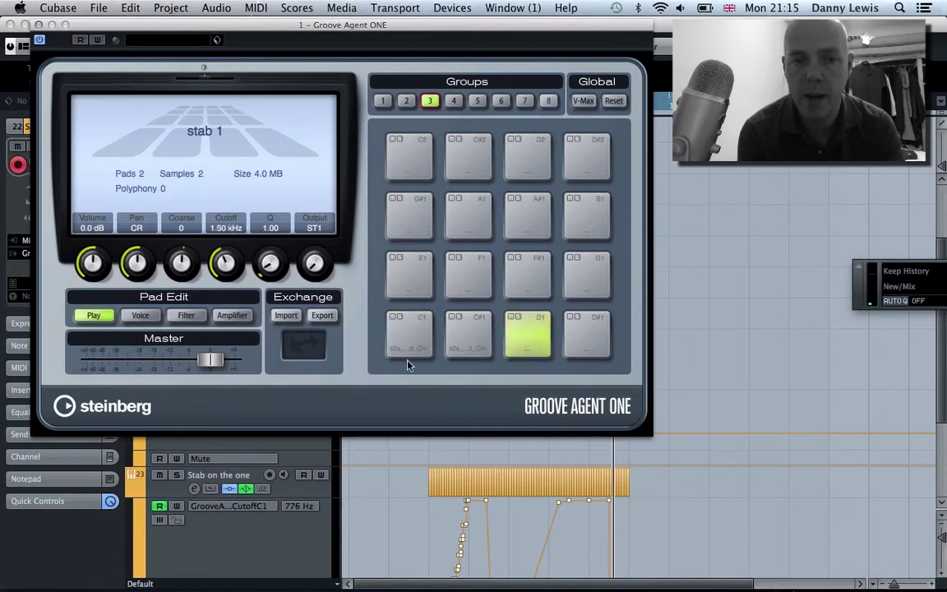
click(159, 318)
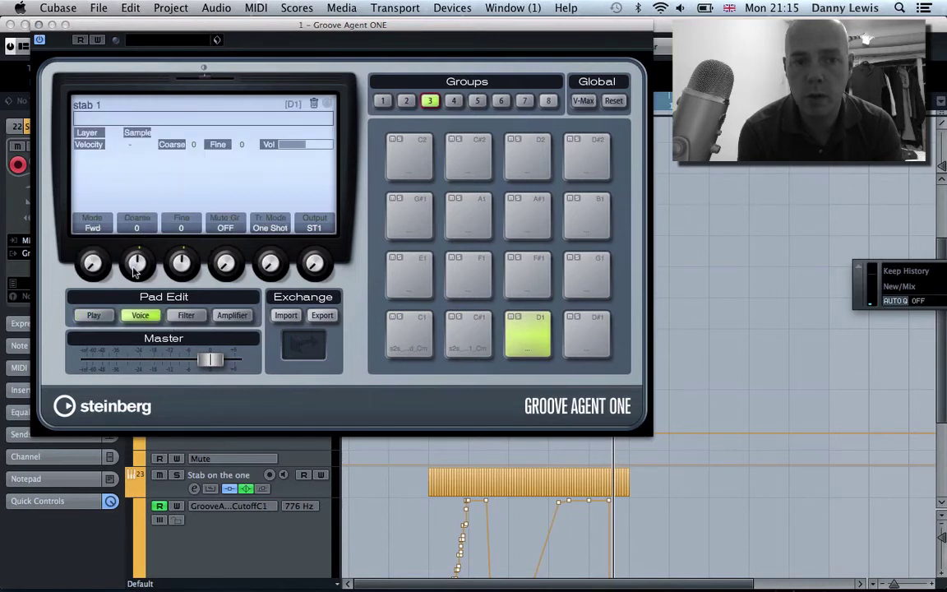
drag(136, 265, 135, 261)
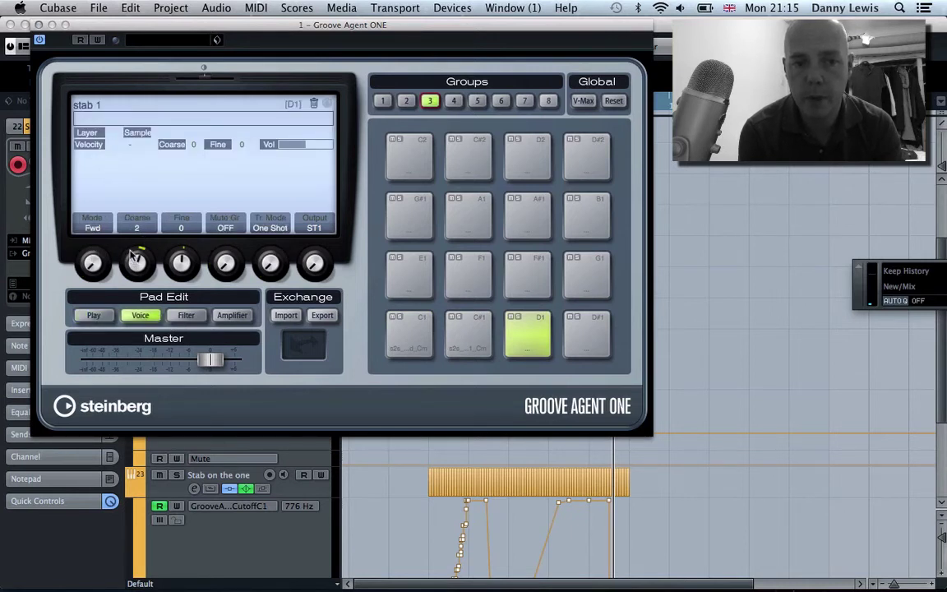
drag(130, 269, 134, 274)
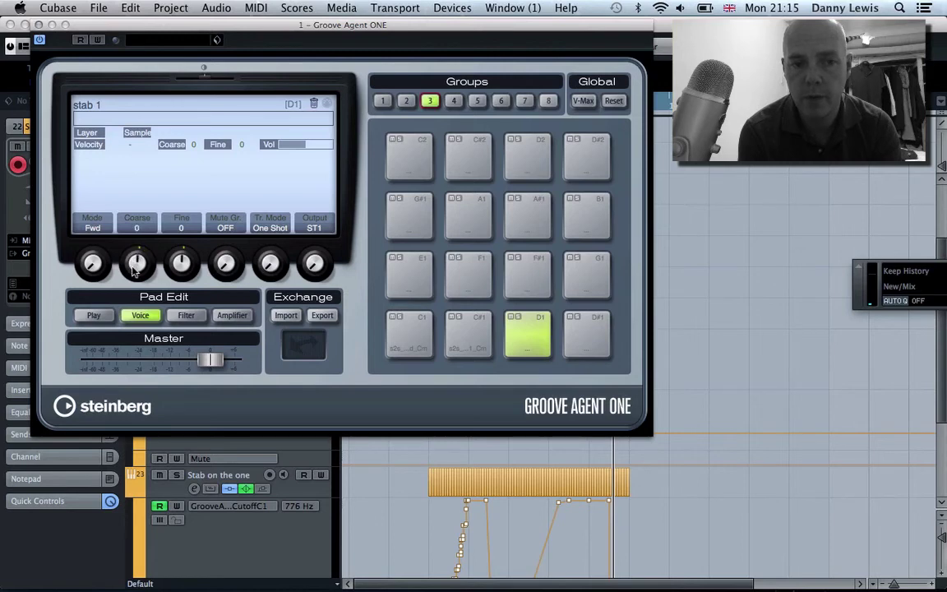